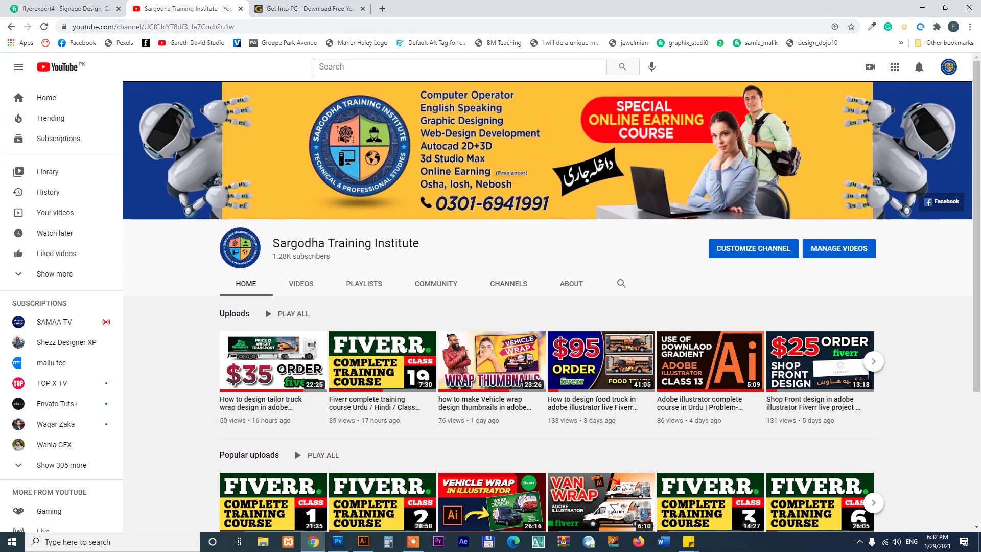
Search the Get Into PC site for 'illustrator 2015'
left_click(304, 9)
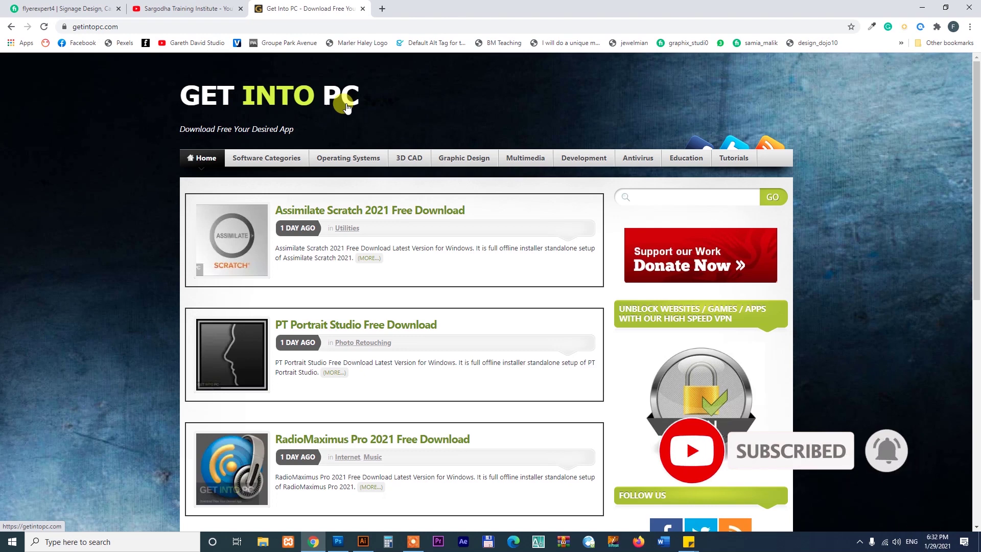
left_click(649, 196)
type("illustrator 200")
key("BackSpace")
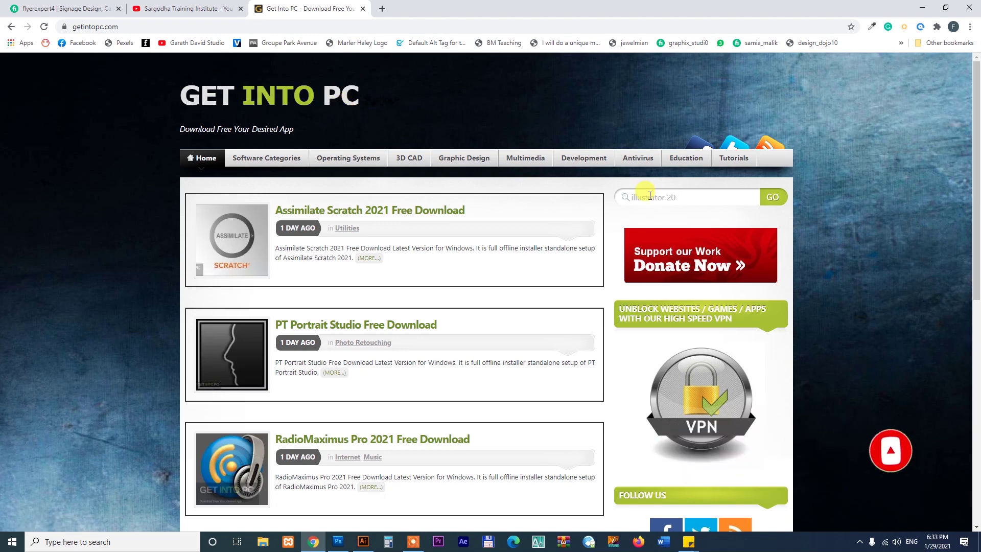
type("15")
key("Return")
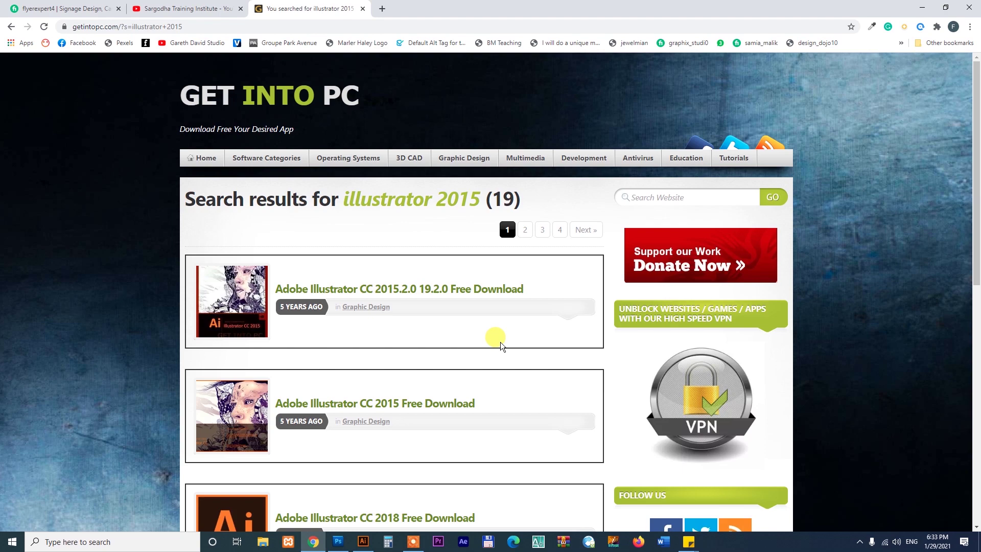
Scroll through the 19 'illustrator 2015' search results
scroll(501, 342, "down", 2)
scroll(520, 330, "down", 3)
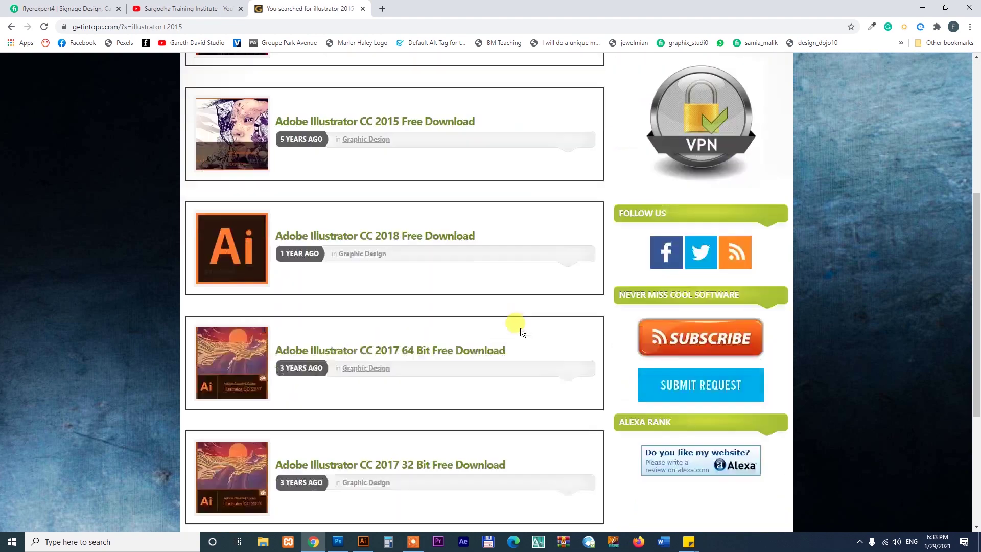
scroll(535, 329, "up", 1)
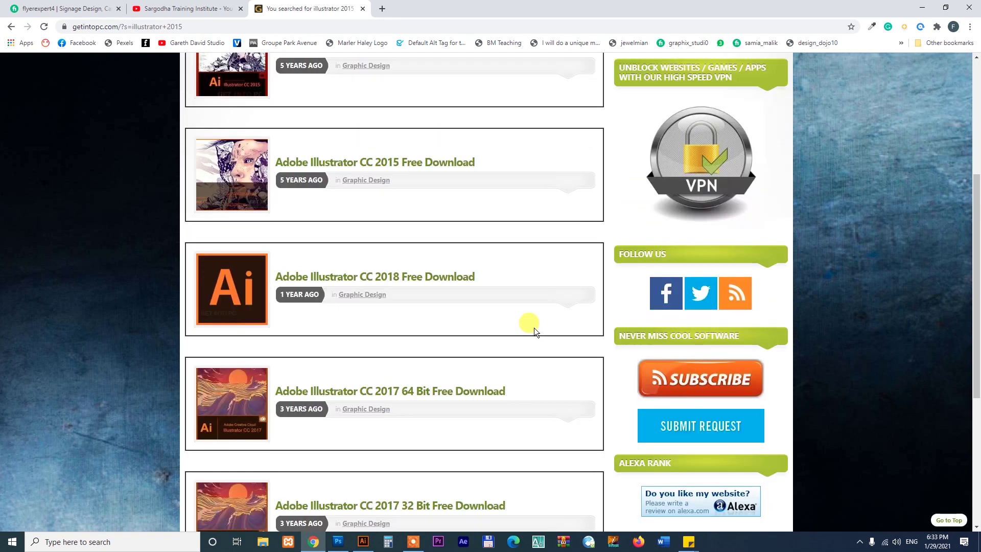
scroll(531, 324, "up", 4)
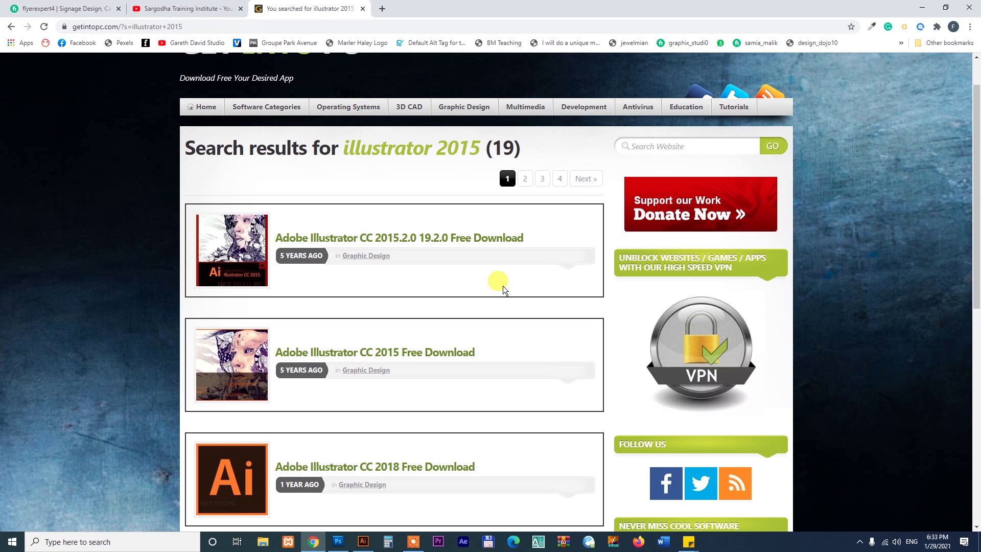
scroll(501, 286, "down", 3)
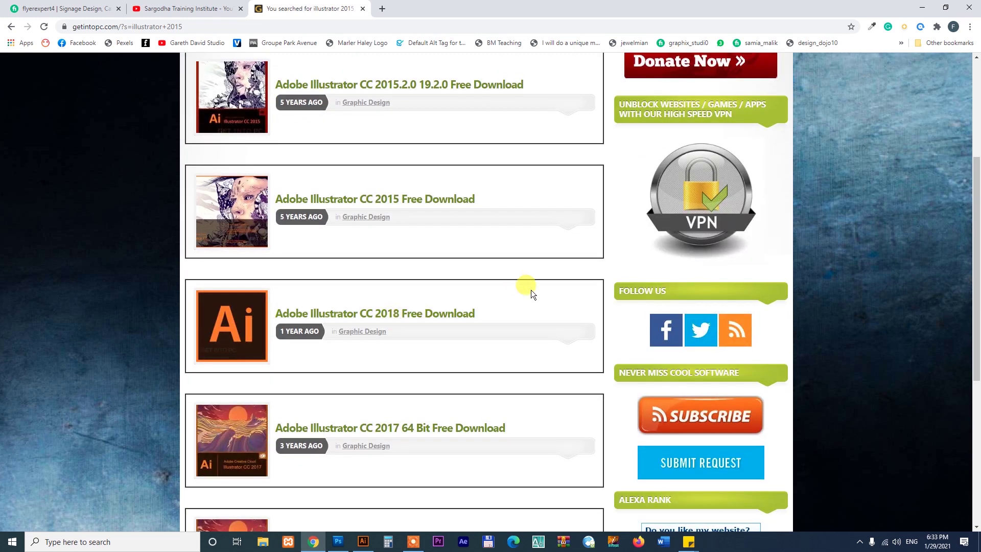
scroll(532, 290, "down", 4)
scroll(531, 289, "up", 8)
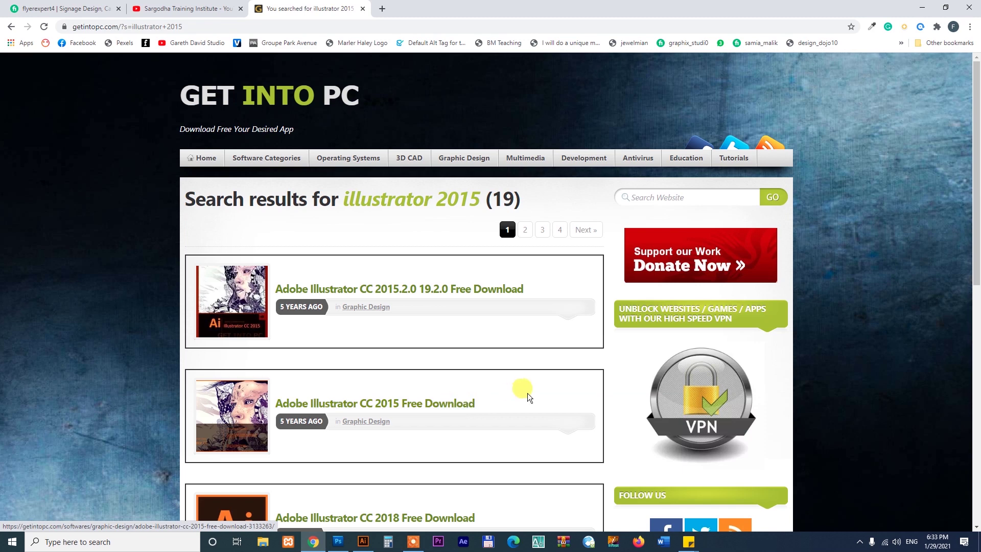
scroll(528, 398, "down", 2)
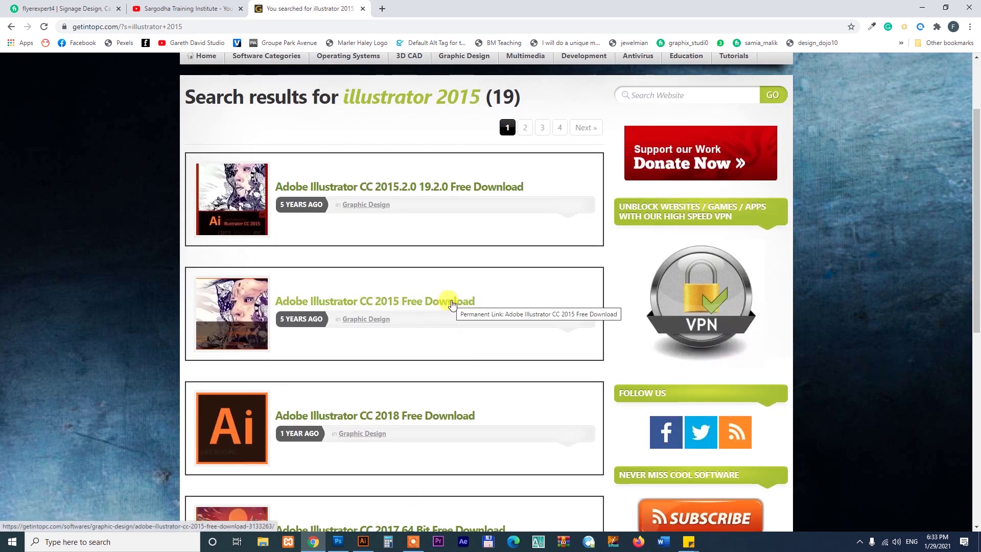
Open the Adobe Illustrator CC 2015 Free Download article and scroll through it
left_click(452, 304)
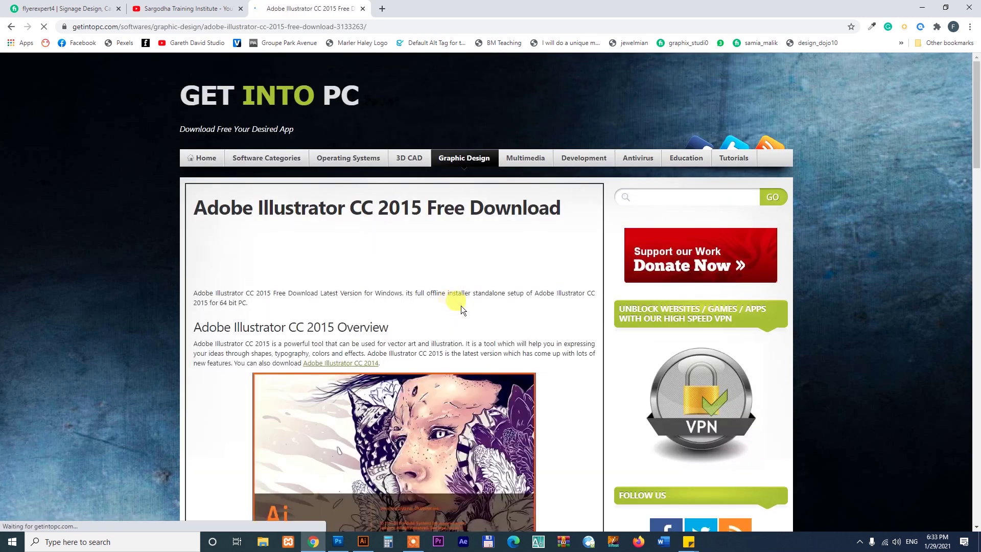
scroll(502, 328, "down", 2)
scroll(501, 328, "down", 4)
scroll(502, 328, "down", 4)
scroll(503, 328, "up", 4)
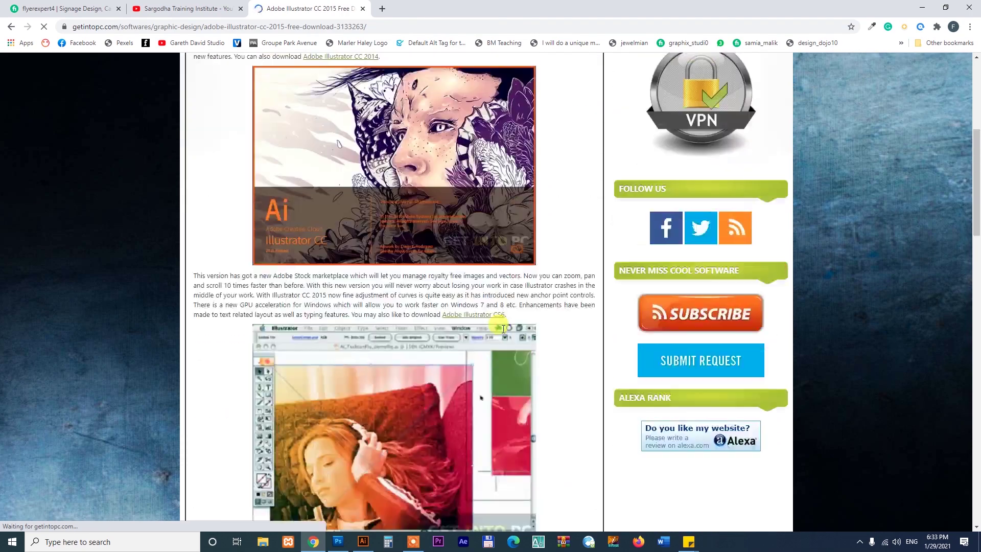
scroll(504, 329, "down", 1)
scroll(488, 345, "down", 4)
scroll(488, 345, "down", 7)
scroll(488, 346, "down", 3)
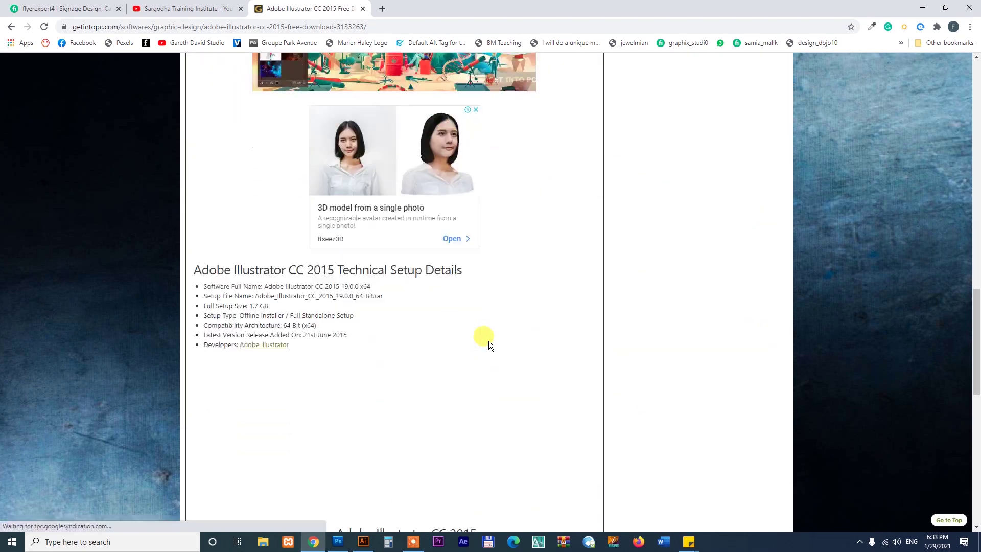
scroll(488, 342, "down", 5)
scroll(489, 341, "down", 1)
scroll(488, 341, "down", 2)
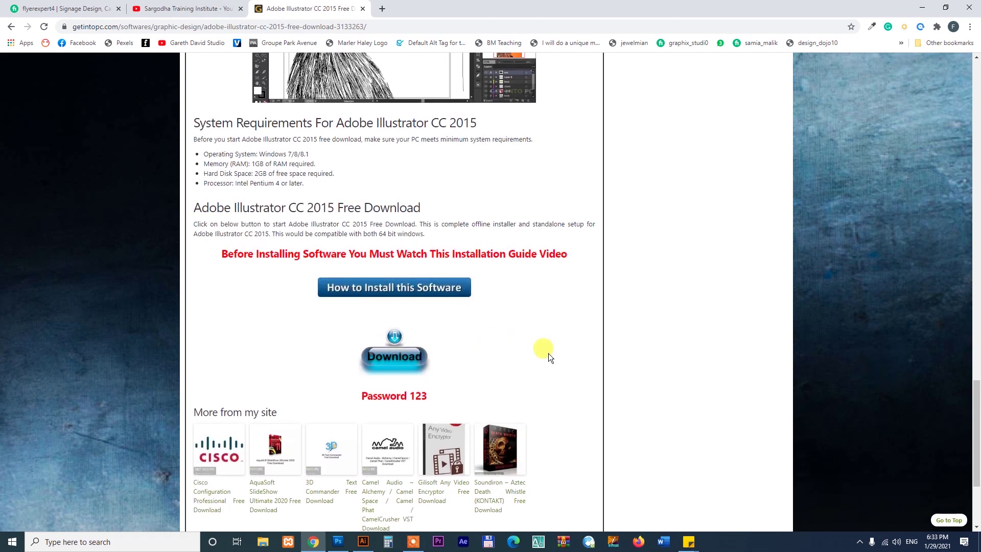
scroll(548, 353, "down", 3)
scroll(529, 314, "up", 2)
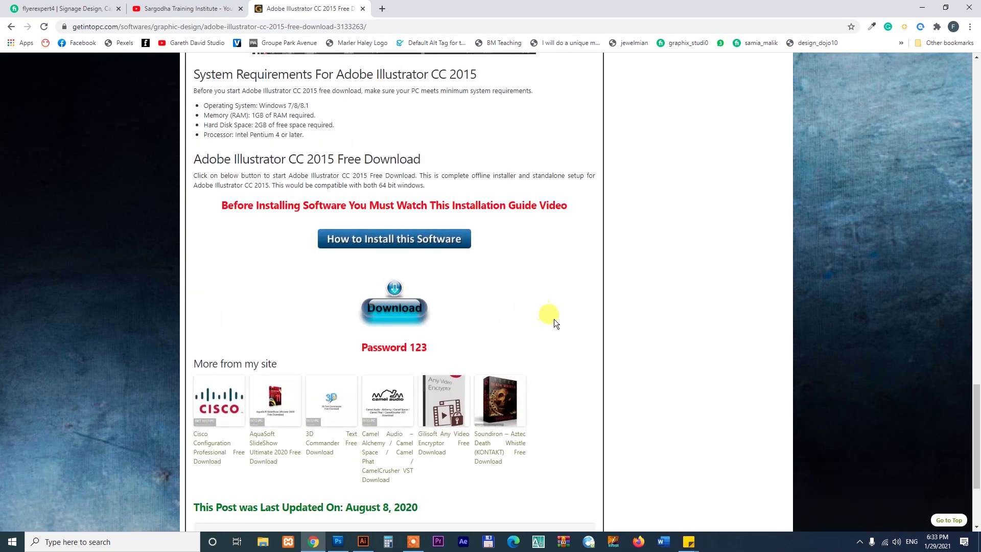
scroll(553, 319, "up", 4)
scroll(554, 320, "up", 2)
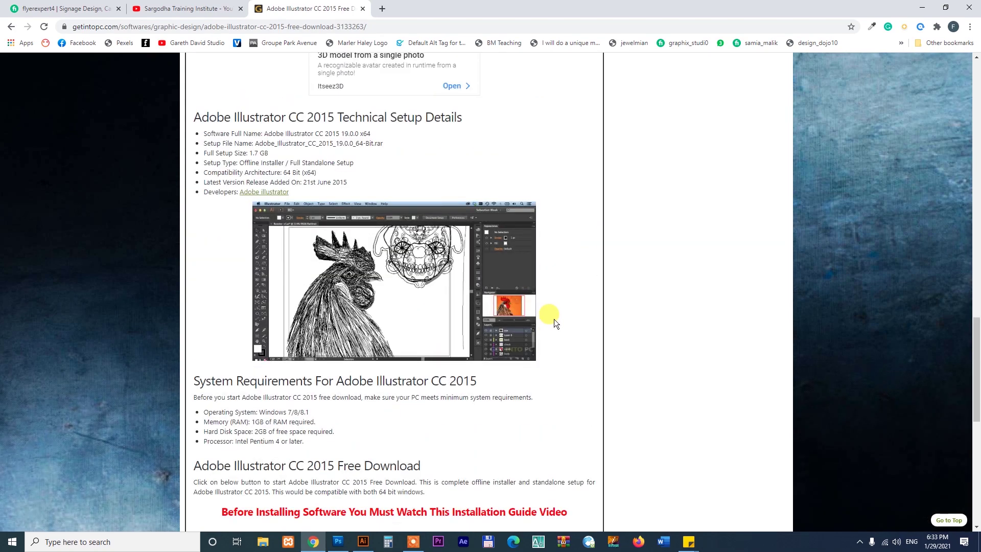
scroll(553, 319, "up", 1)
scroll(553, 318, "up", 5)
scroll(554, 319, "up", 2)
scroll(553, 319, "up", 5)
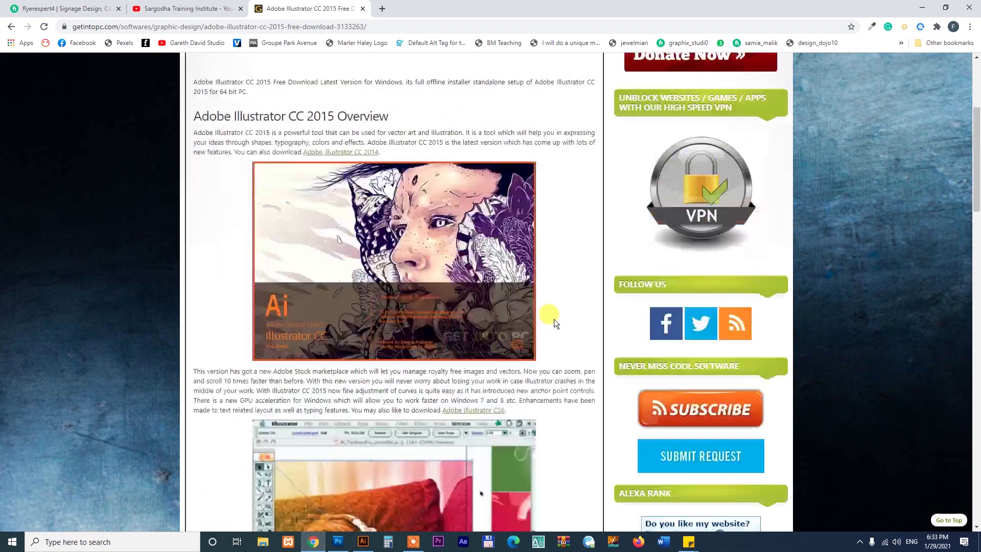
scroll(554, 319, "up", 4)
scroll(543, 333, "down", 4)
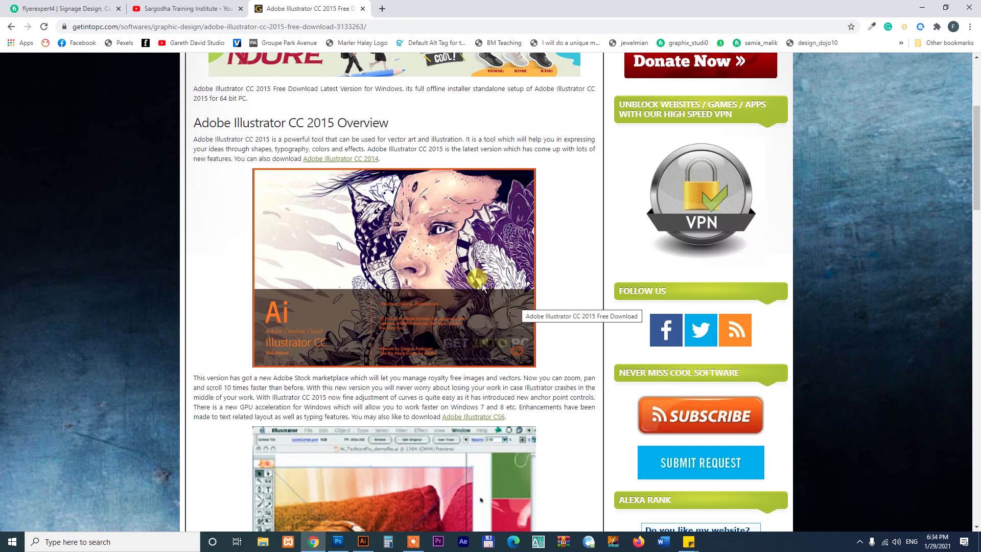
Finish reading the article's details, then return to the YouTube channel
scroll(451, 266, "down", 3)
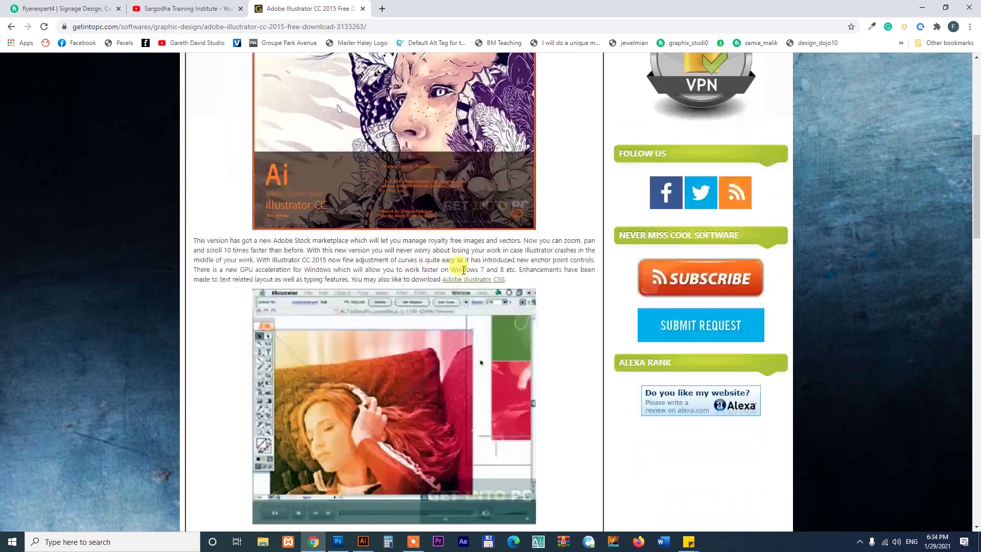
scroll(462, 270, "down", 3)
scroll(462, 269, "down", 6)
scroll(462, 270, "down", 1)
scroll(462, 271, "up", 6)
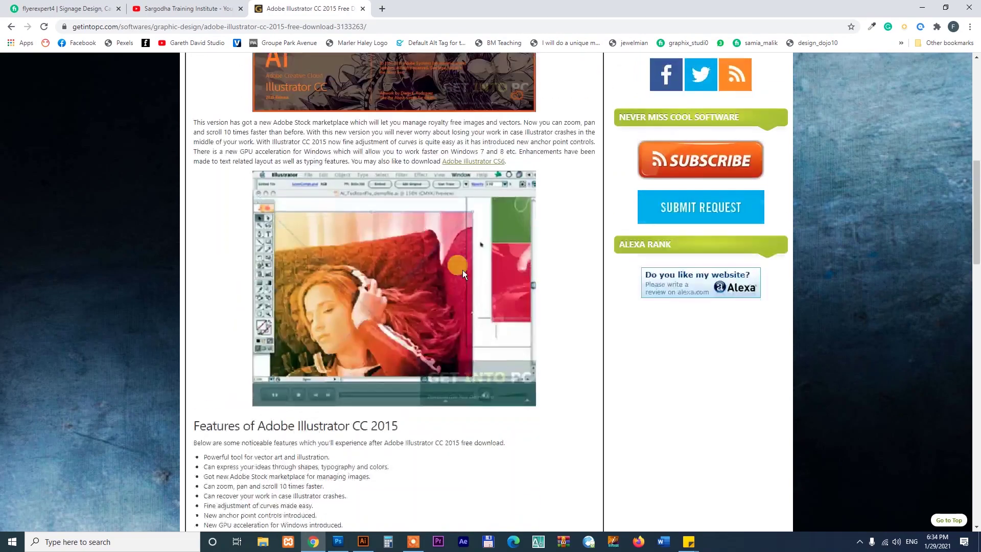
scroll(462, 271, "up", 5)
scroll(462, 271, "up", 2)
scroll(462, 270, "down", 7)
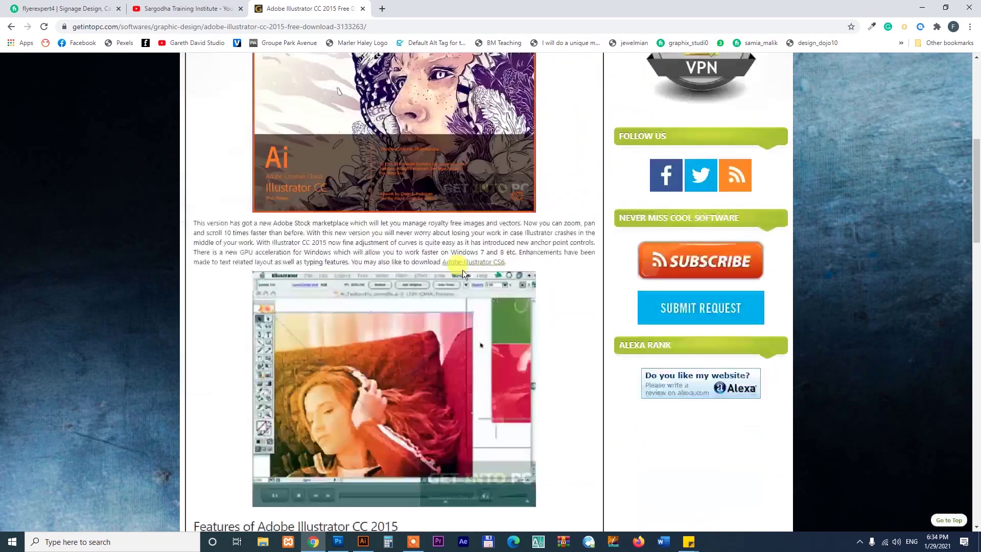
scroll(462, 270, "down", 9)
scroll(462, 270, "down", 1)
scroll(462, 270, "up", 11)
scroll(461, 270, "up", 5)
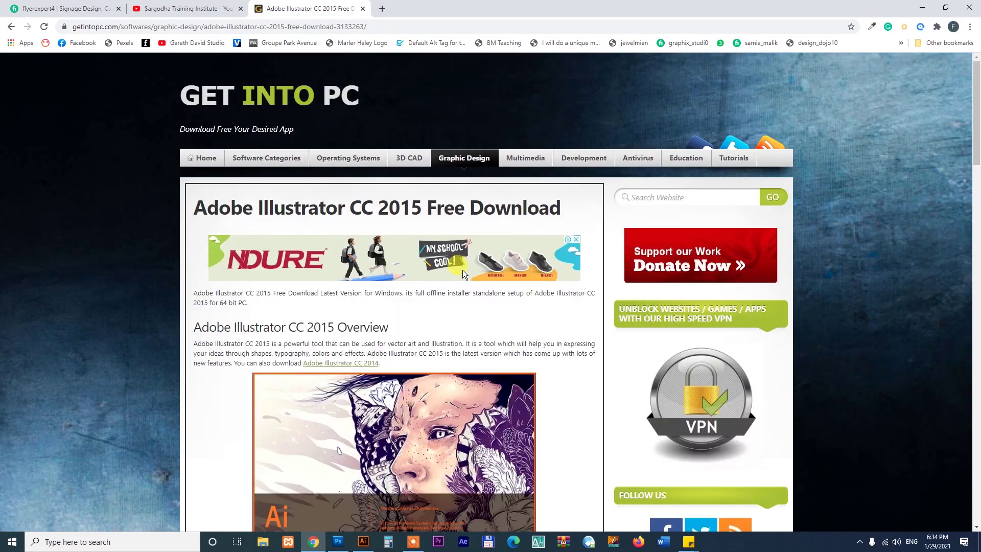
left_click(194, 6)
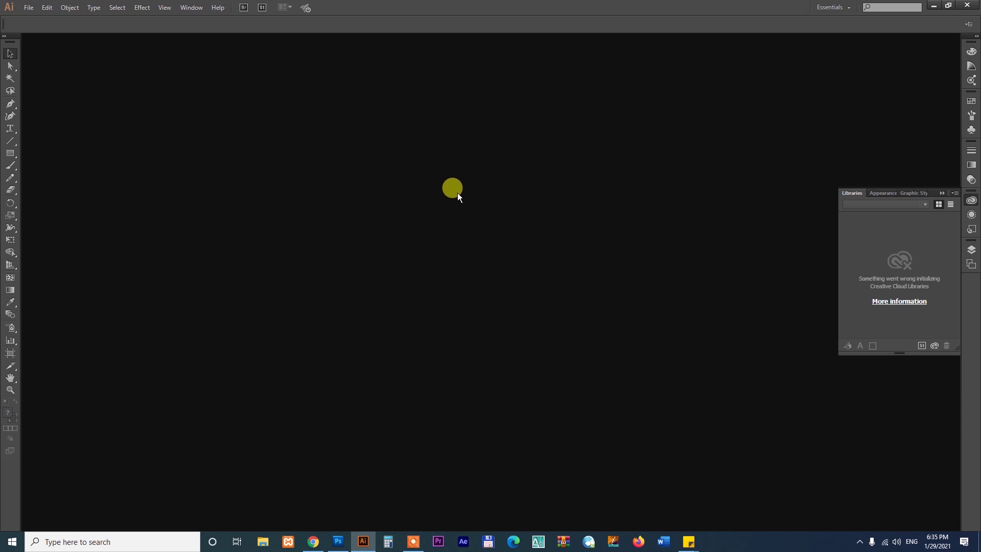
Close the Creative Cloud Libraries panel and bring up the File menu
left_click(972, 200)
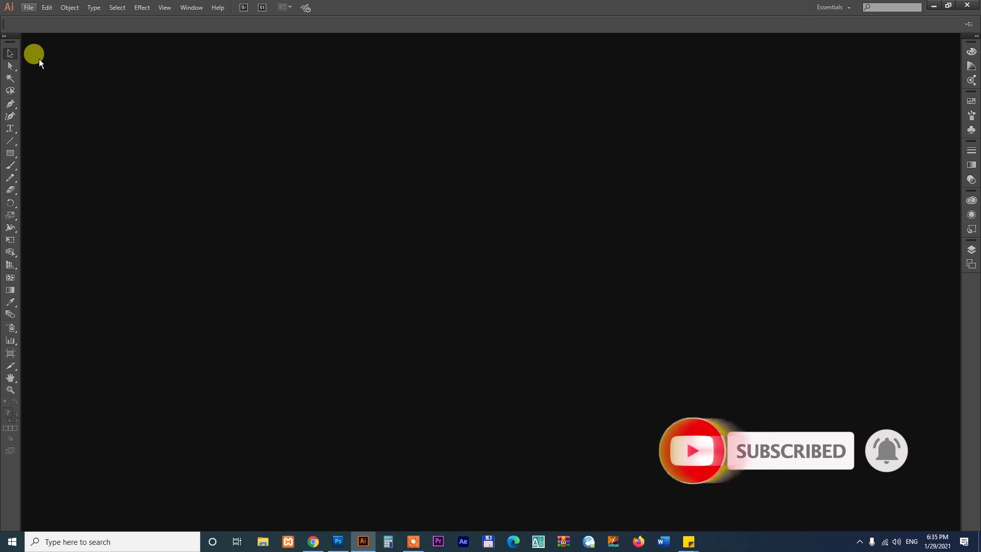
left_click(29, 7)
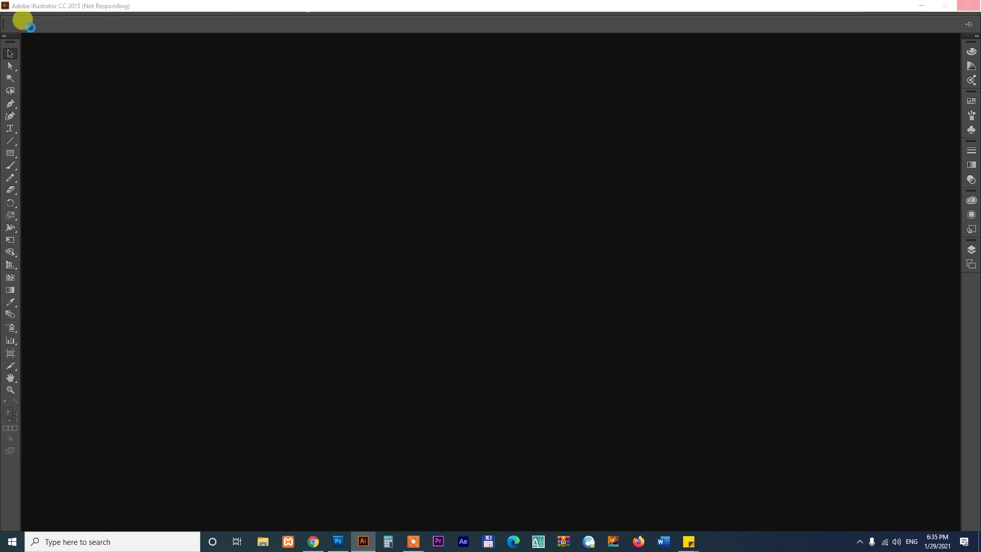
Create a new Print-profile document with one A4 artboard
left_click(50, 18)
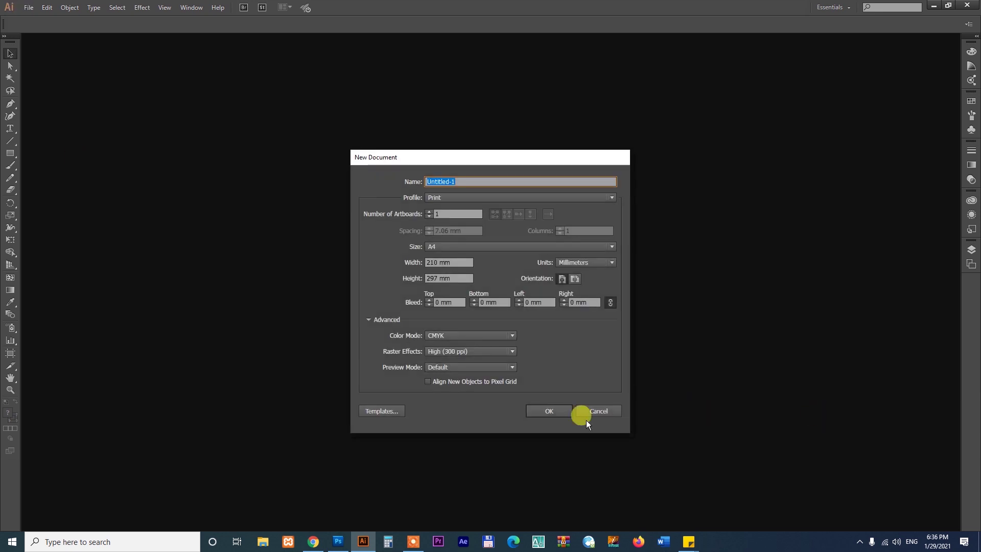
left_click(549, 409)
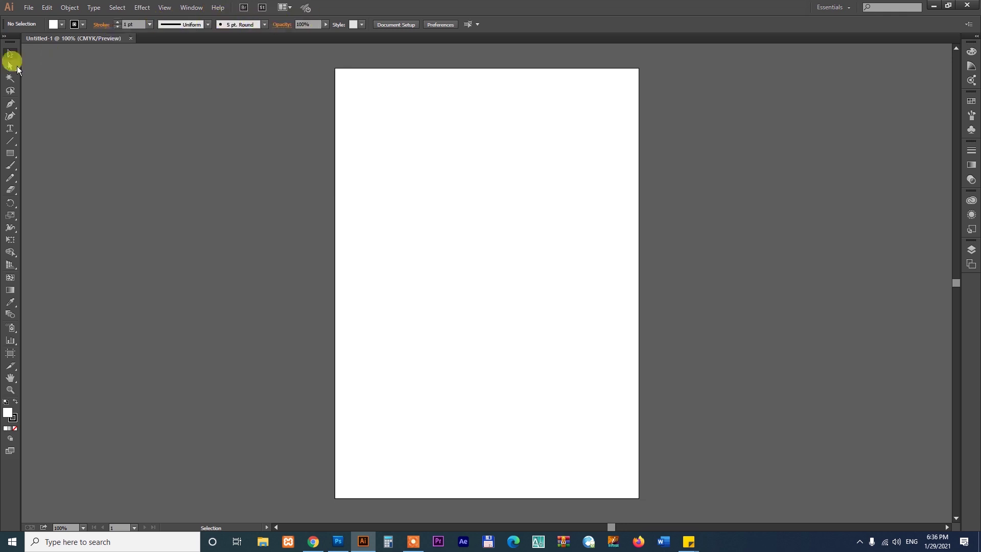
left_click(975, 38)
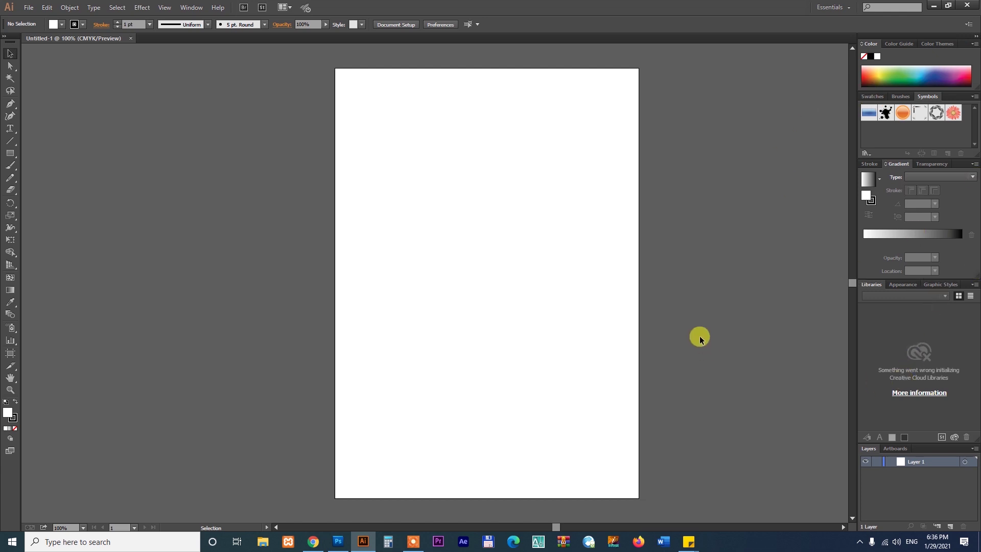
left_click(976, 38)
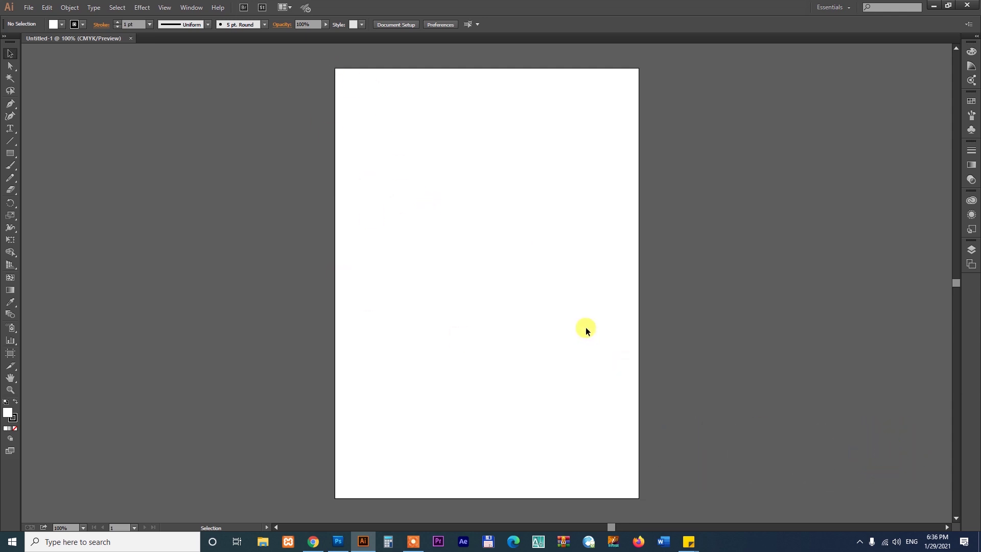
Resize the artboard to a 269.88 × 131.59 mm landscape shape and center it on the canvas
left_click(9, 354)
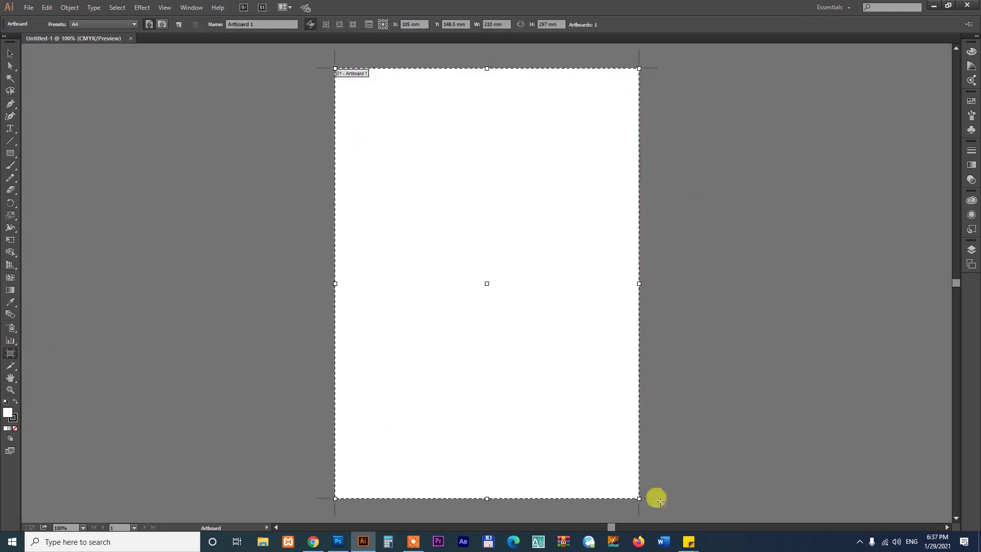
mouse_move(638, 498)
left_mouse_down()
mouse_move(765, 247)
mouse_move(720, 240)
mouse_move(726, 258)
left_mouse_up()
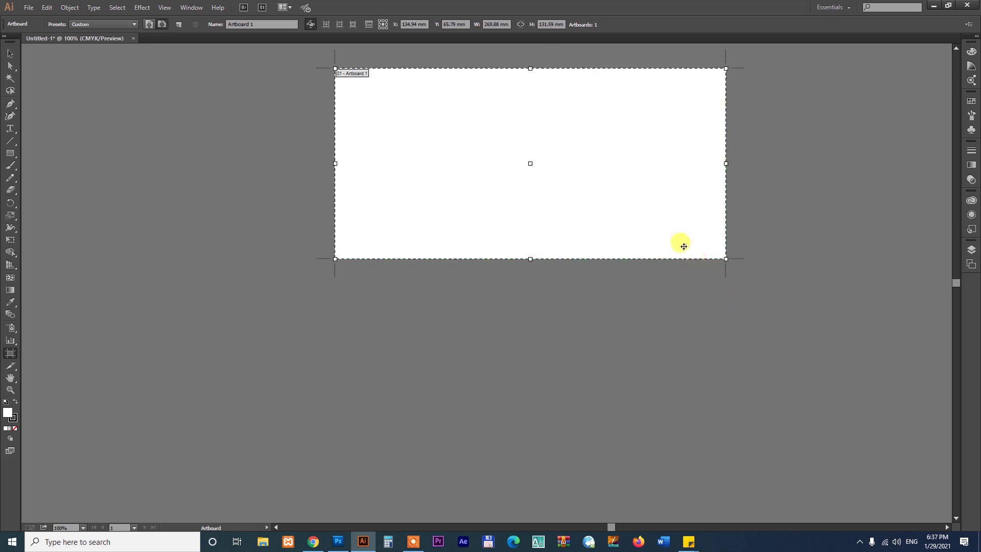
mouse_move(659, 151)
left_mouse_down()
mouse_move(543, 236)
mouse_move(493, 308)
mouse_move(598, 270)
mouse_move(591, 189)
mouse_move(576, 249)
left_mouse_up()
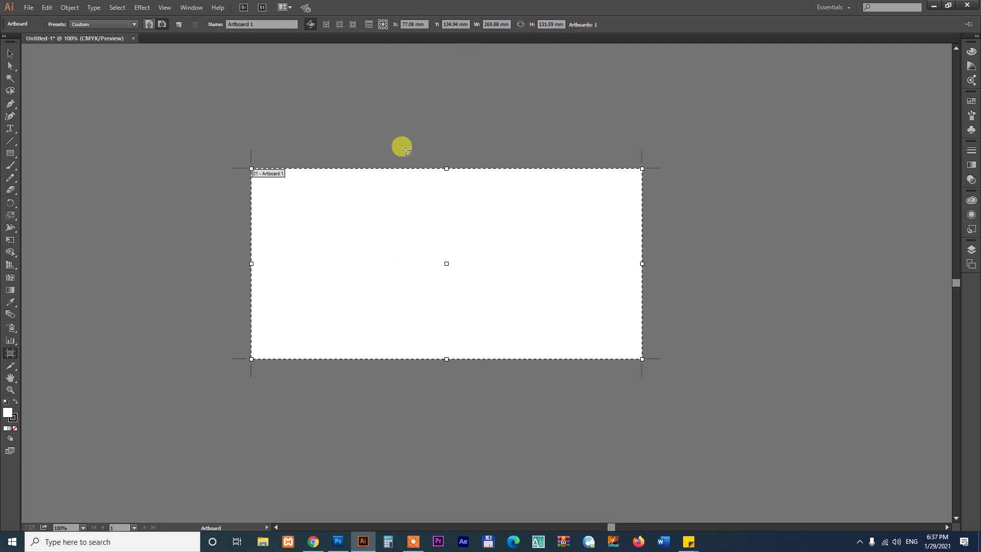
mouse_move(497, 222)
left_mouse_down()
mouse_move(431, 210)
mouse_move(505, 182)
mouse_move(537, 207)
left_mouse_up()
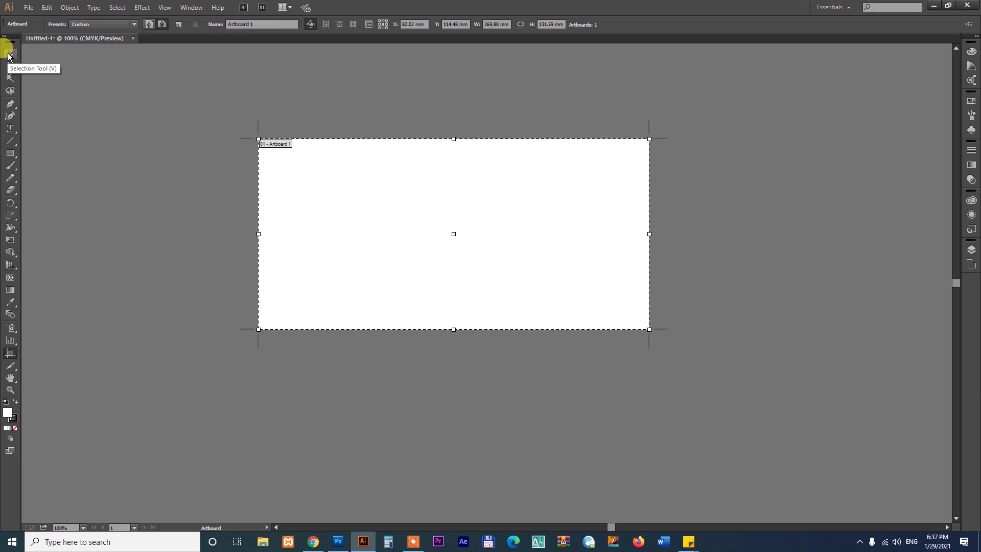
Draw a 124.178 × 97.014 mm rectangle in the middle of the artboard
left_click(8, 54)
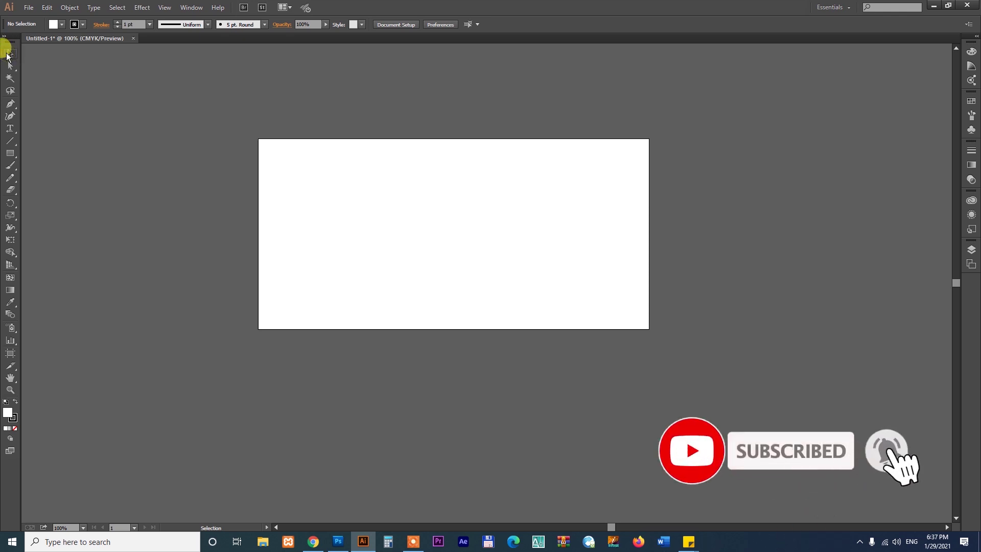
left_click(9, 153)
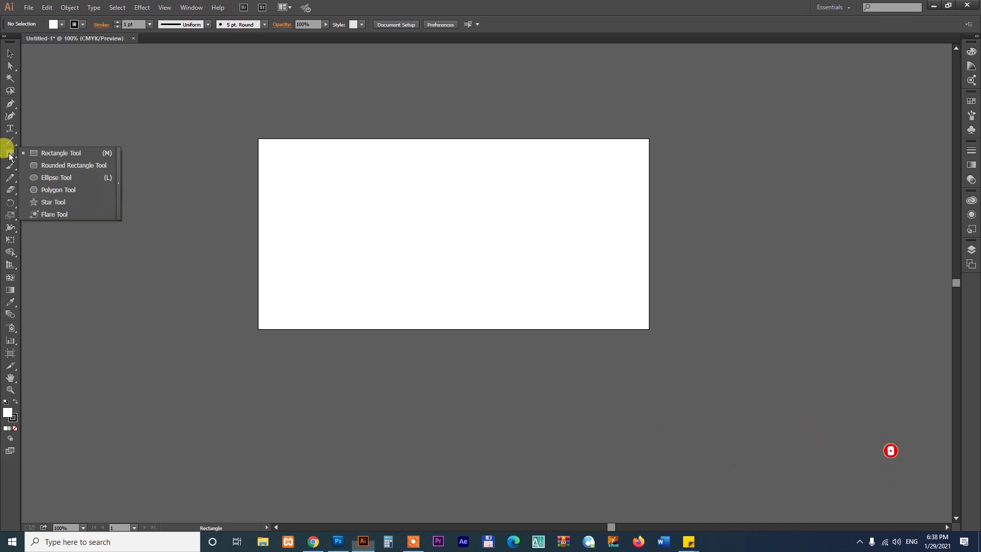
left_click_drag(9, 156, 48, 151)
left_click_drag(355, 160, 535, 301)
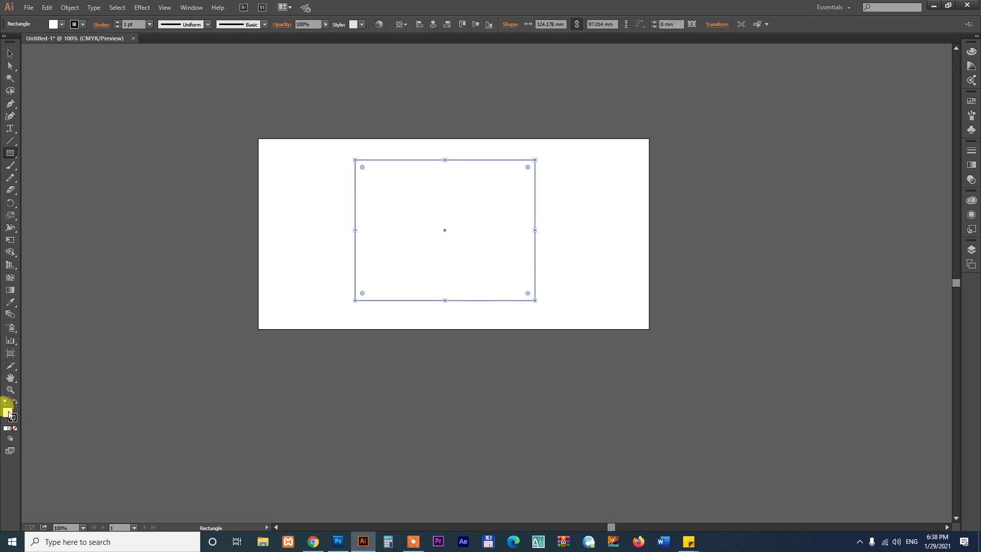
Fill the rectangle with a purple chosen in the Color Picker
double_click(7, 414)
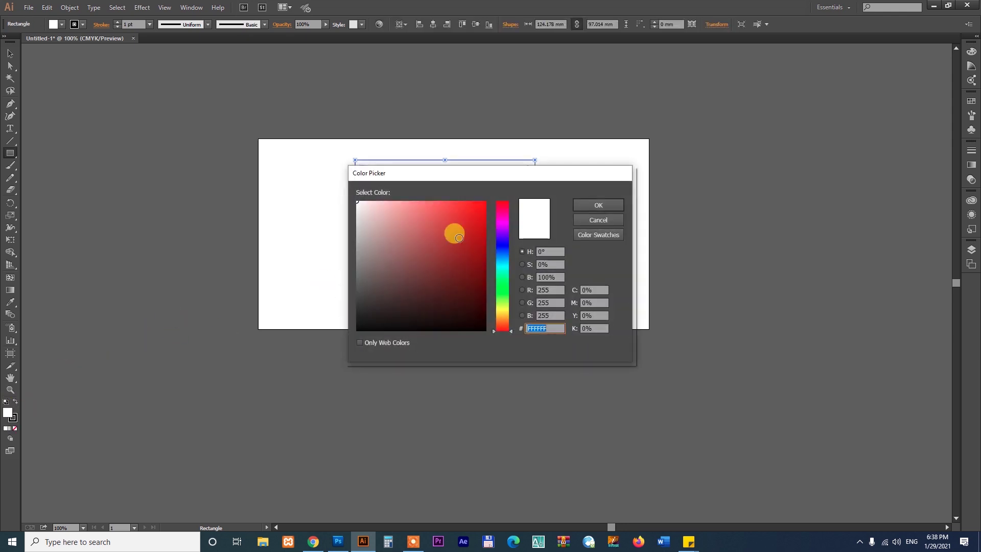
mouse_move(505, 176)
left_mouse_down()
mouse_move(780, 194)
mouse_move(814, 173)
left_mouse_up()
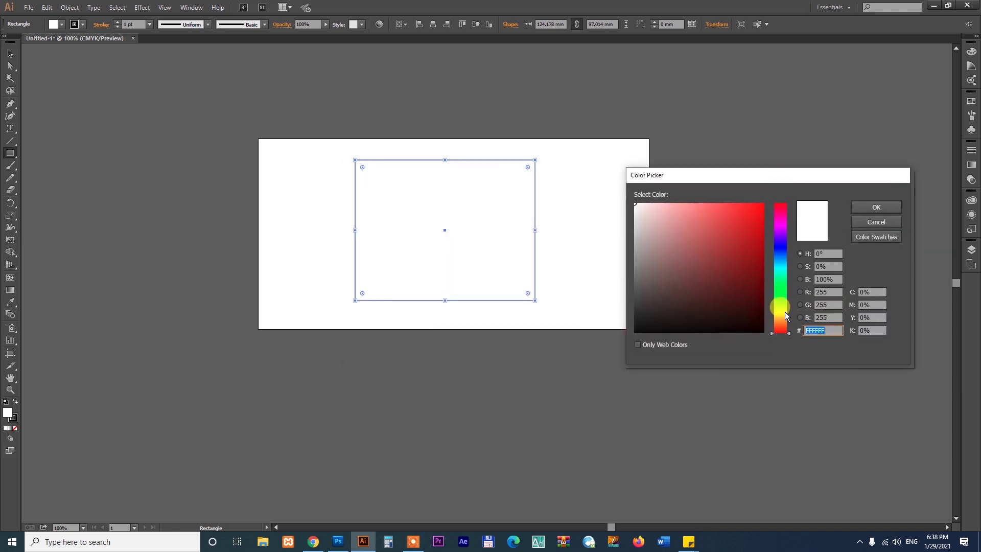
left_click_drag(780, 306, 780, 220)
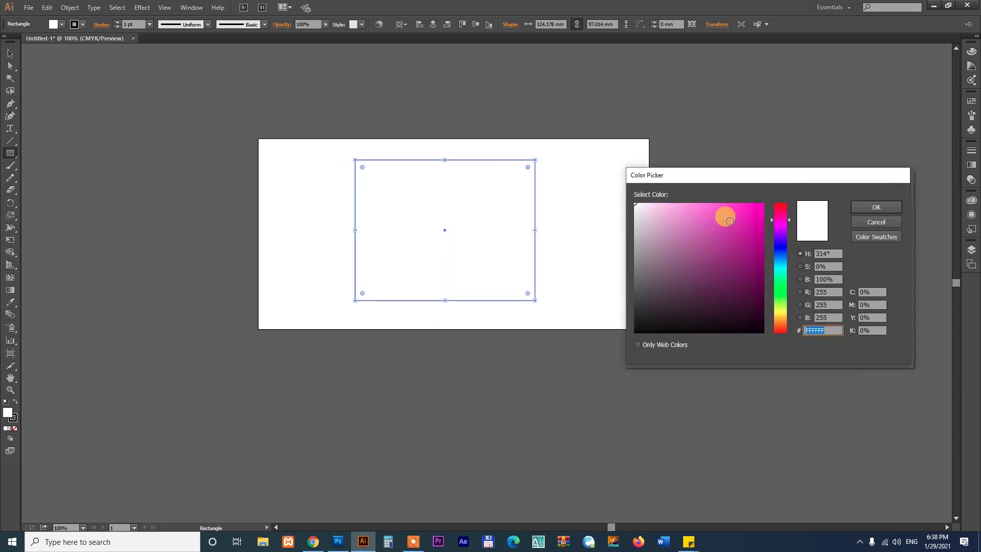
left_click(729, 222)
mouse_move(780, 215)
left_mouse_down()
mouse_move(787, 309)
mouse_move(791, 277)
left_mouse_up()
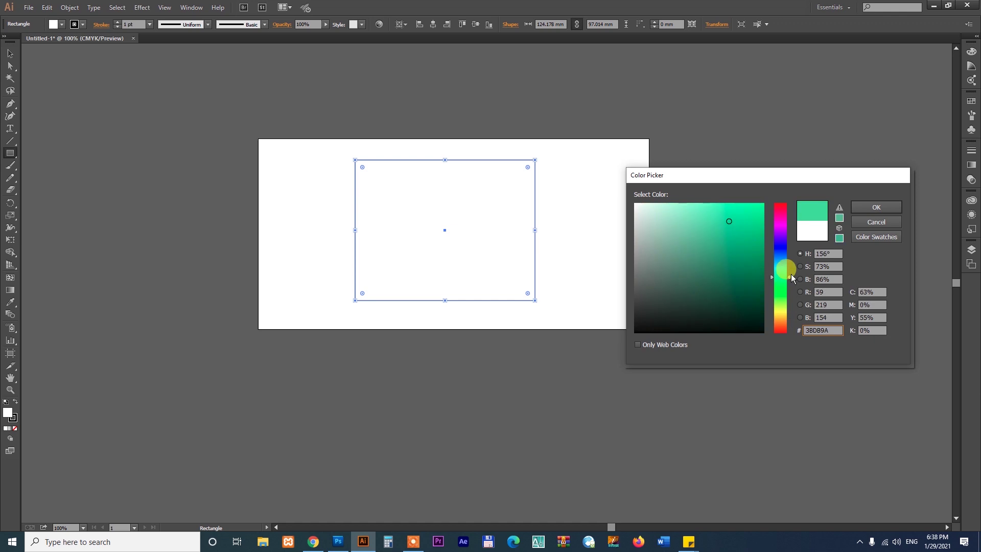
left_click_drag(791, 277, 789, 233)
left_click(744, 242)
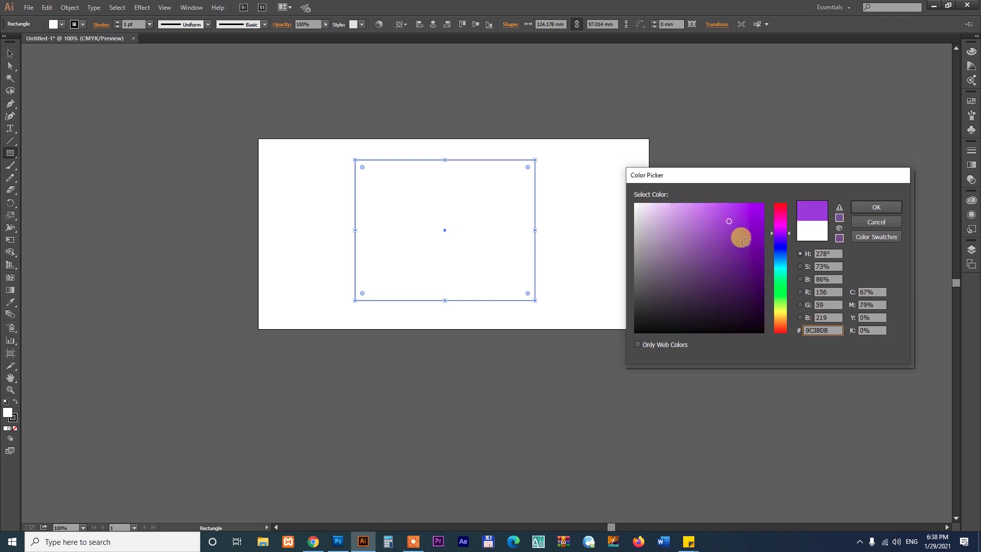
left_click(869, 206)
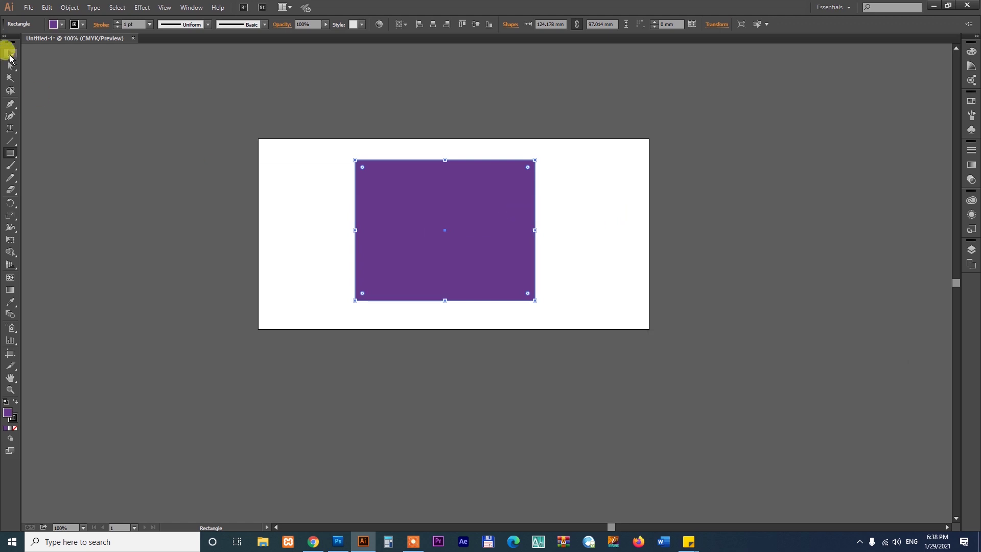
left_click(9, 55)
Enlarge the purple rectangle well past the artboard's bottom-right corner
mouse_move(473, 193)
left_mouse_down()
mouse_move(757, 182)
mouse_move(494, 276)
mouse_move(260, 169)
mouse_move(491, 125)
mouse_move(499, 233)
mouse_move(496, 219)
left_mouse_up()
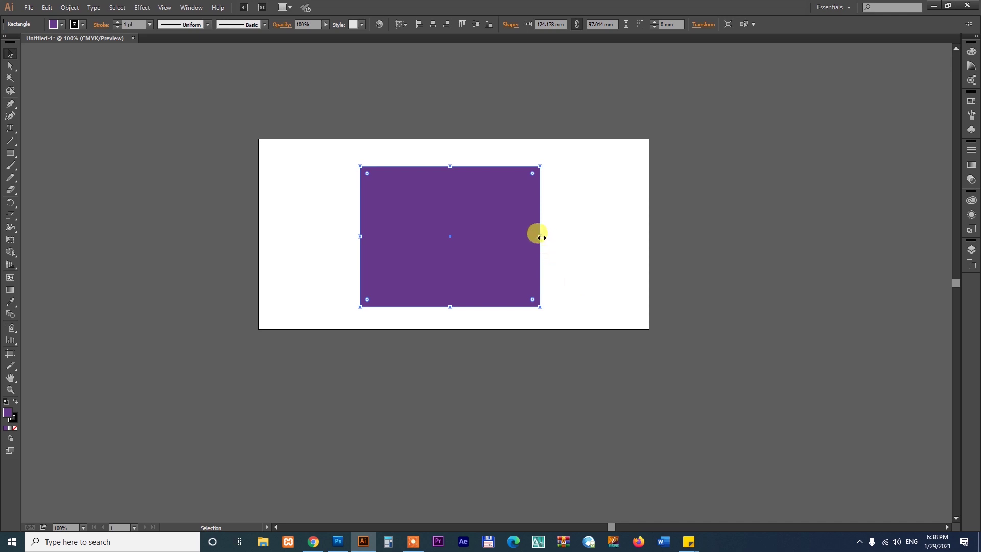
left_click_drag(539, 236, 605, 256)
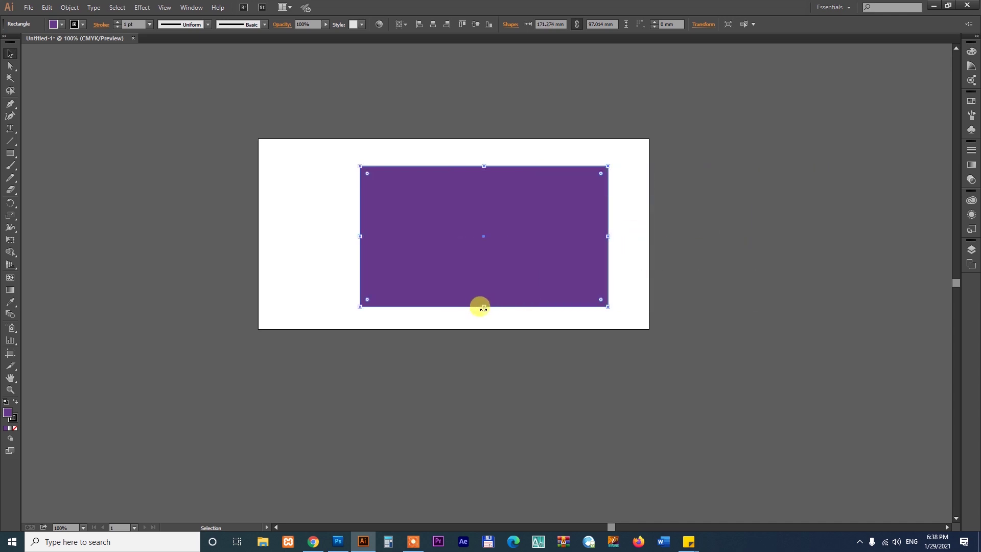
mouse_move(484, 306)
left_mouse_down()
mouse_move(499, 455)
mouse_move(484, 307)
left_mouse_up()
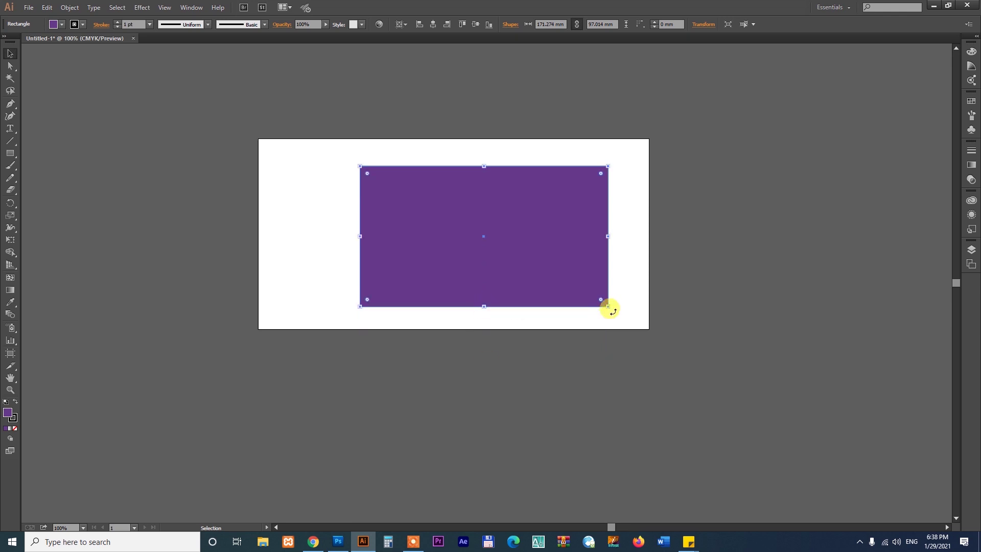
left_click_drag(609, 309, 641, 264)
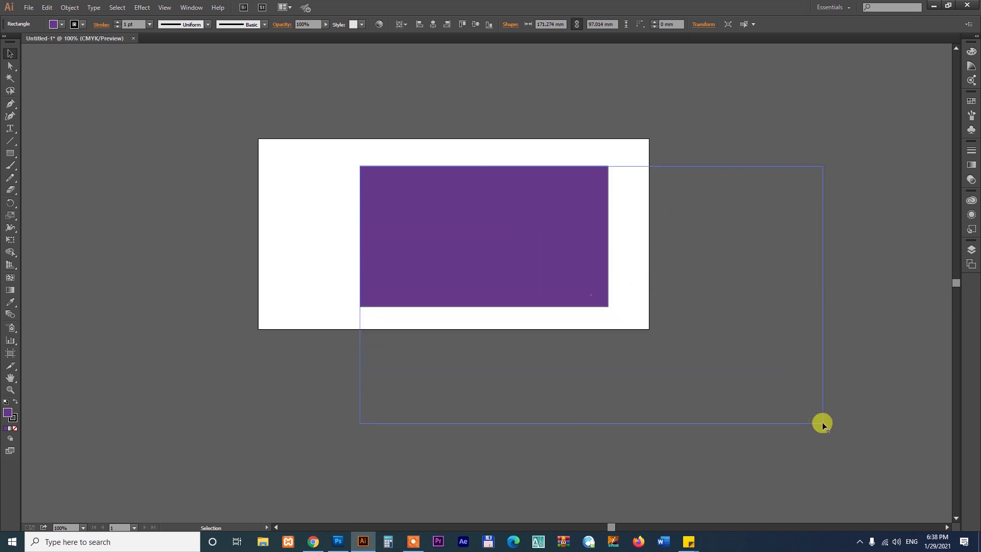
left_click_drag(641, 264, 822, 423)
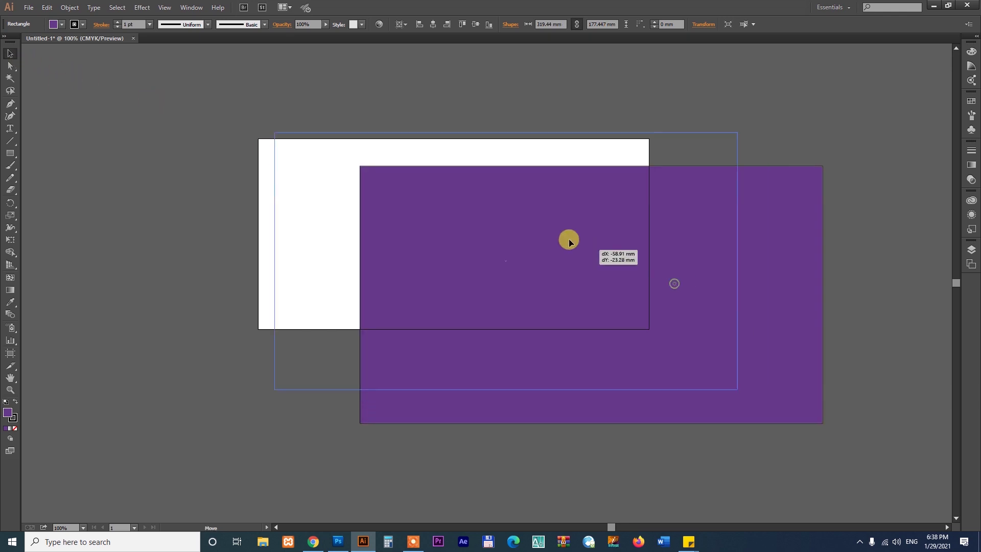
Position the 319.44 × 177.447 mm rectangle to overhang every artboard edge, undoing the last nudge
left_click_drag(672, 283, 531, 226)
left_click_drag(562, 269, 660, 206)
left_click_drag(659, 204, 555, 251)
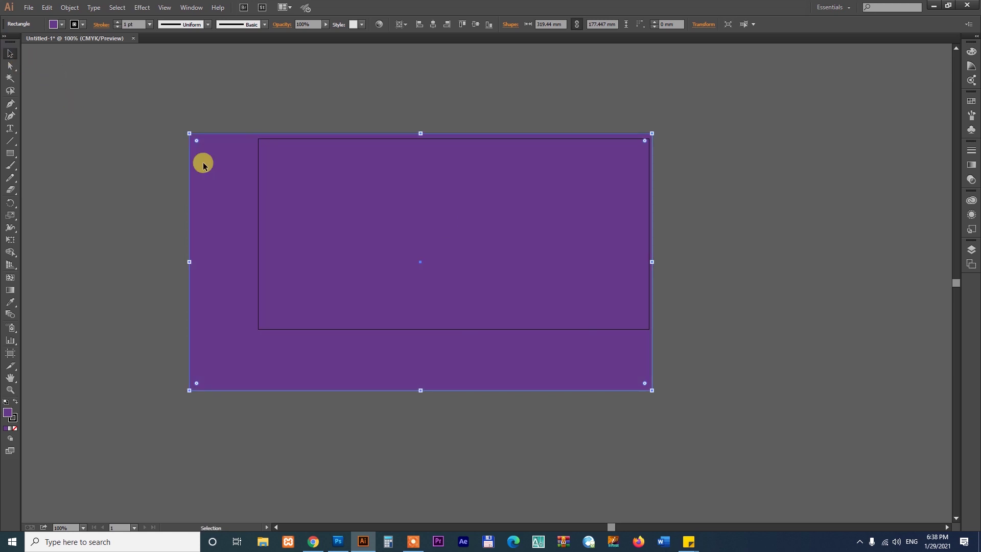
mouse_move(505, 217)
left_mouse_down()
mouse_move(523, 195)
mouse_move(576, 218)
left_mouse_up()
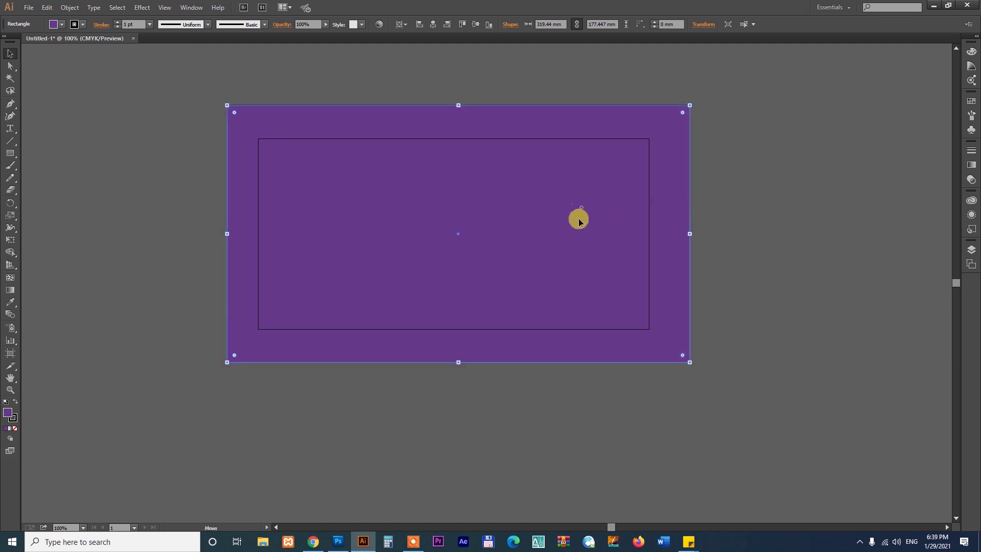
left_click_drag(579, 219, 584, 238)
key("ctrl+z")
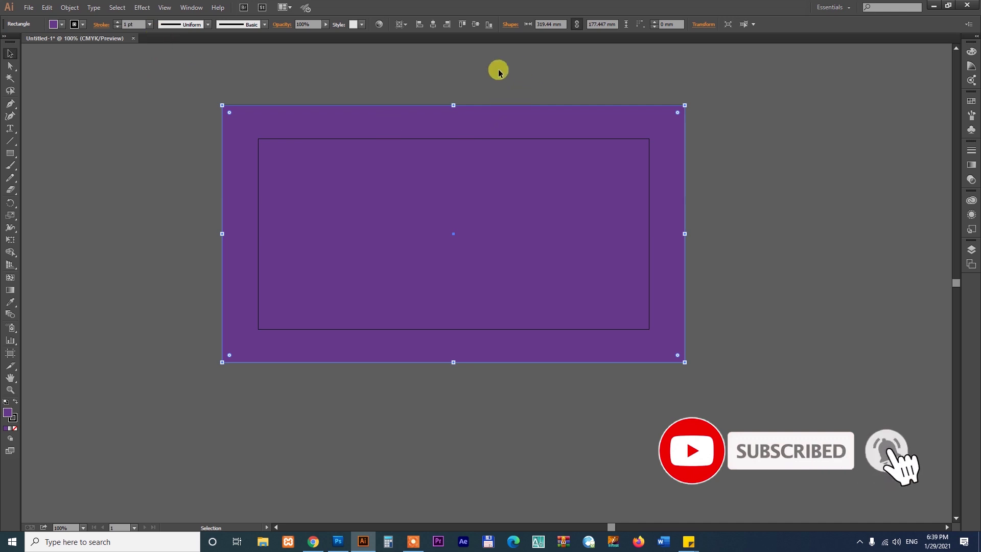
Show rulers via View > Rulers, leave ruler units in millimetres, and reselect the rectangle
left_click(165, 7)
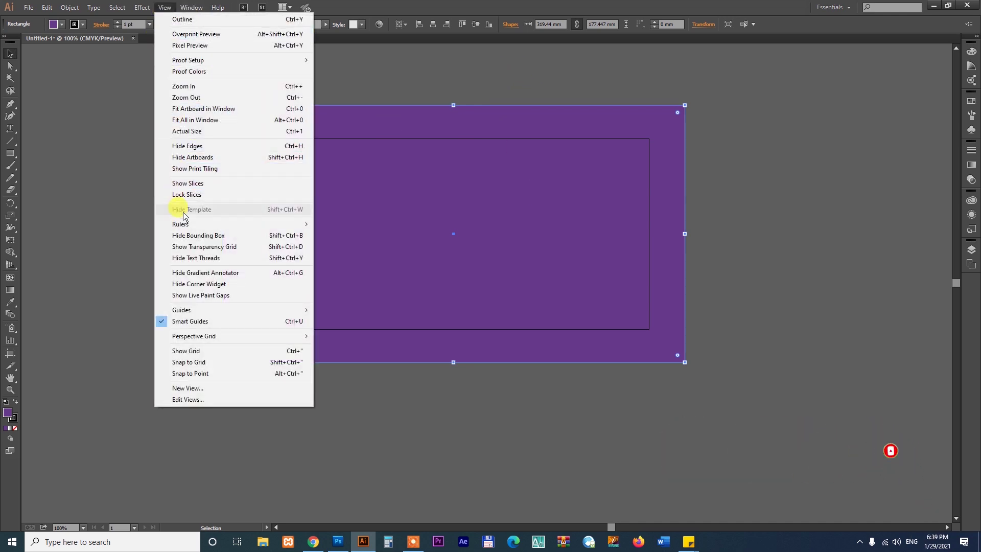
mouse_move(229, 223)
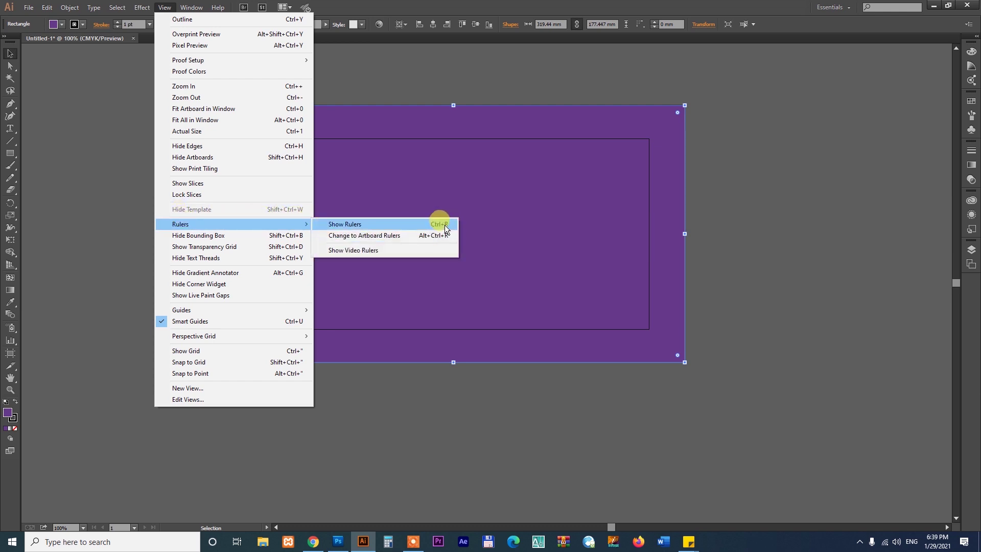
left_click(371, 227)
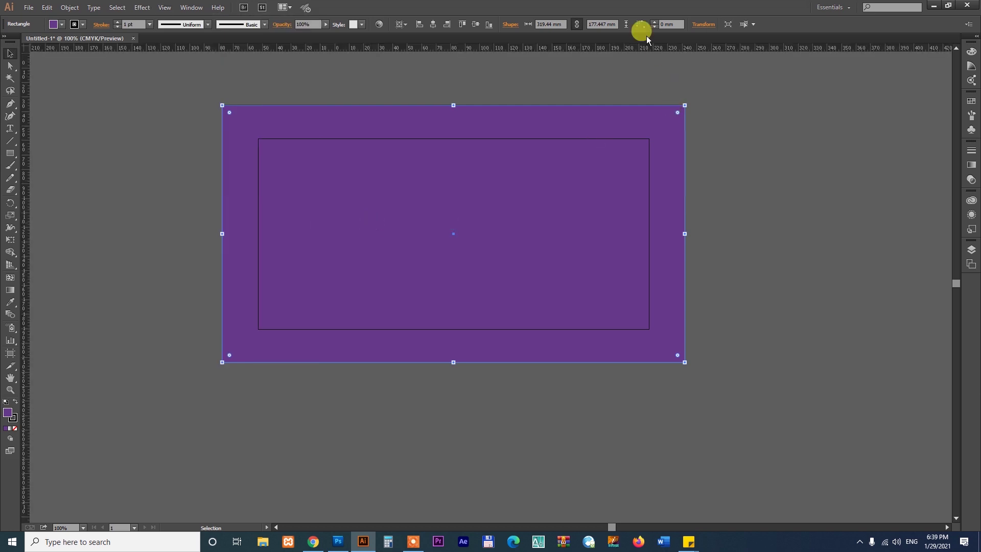
right_click(613, 48)
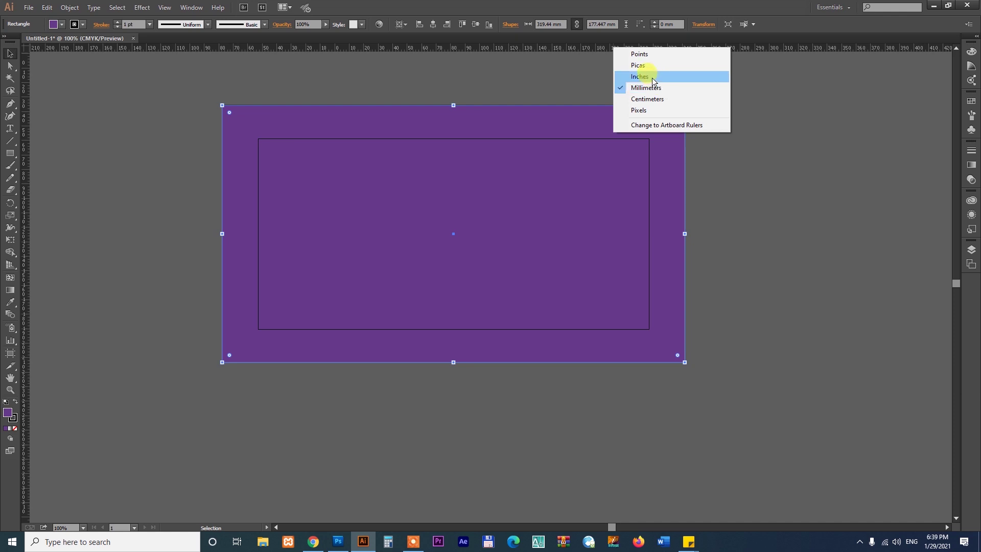
left_click(560, 78)
left_click(537, 156)
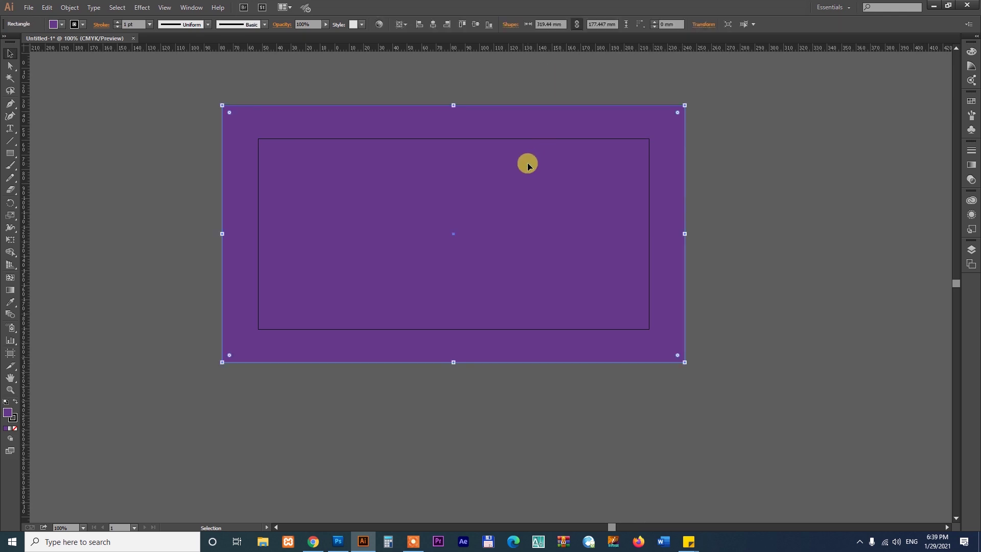
Switch ruler units to inches, making the rectangle read 12.576 × 6.986 in
left_click(47, 7)
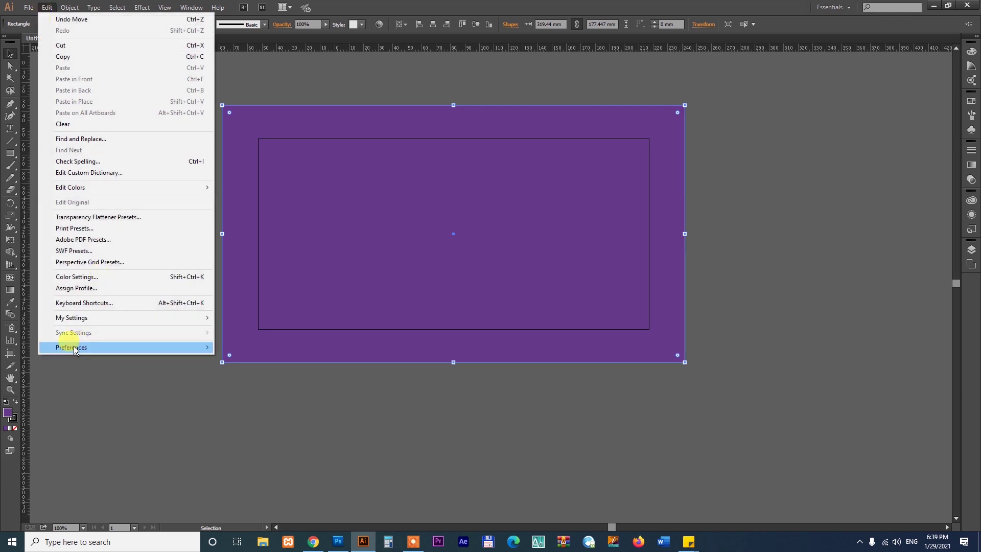
mouse_move(71, 347)
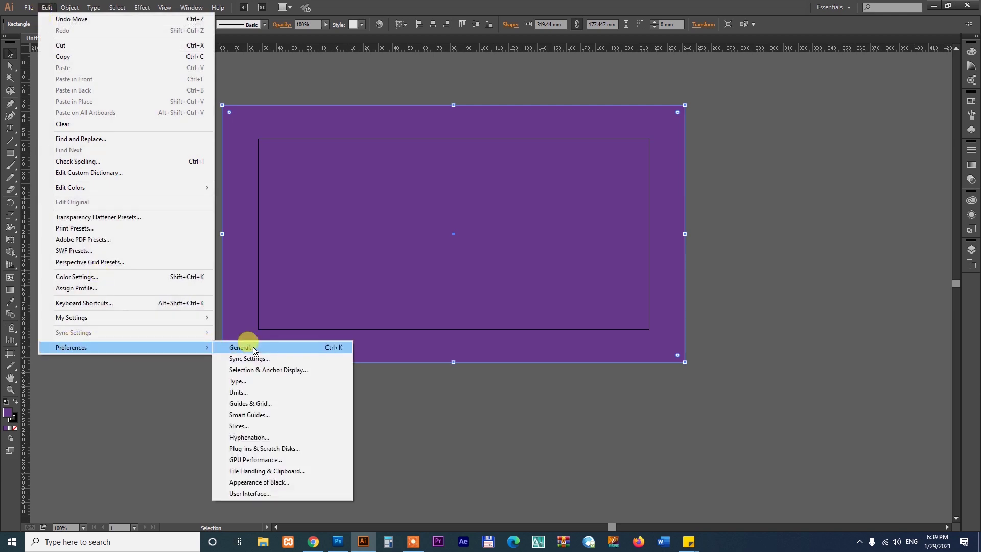
left_click(255, 392)
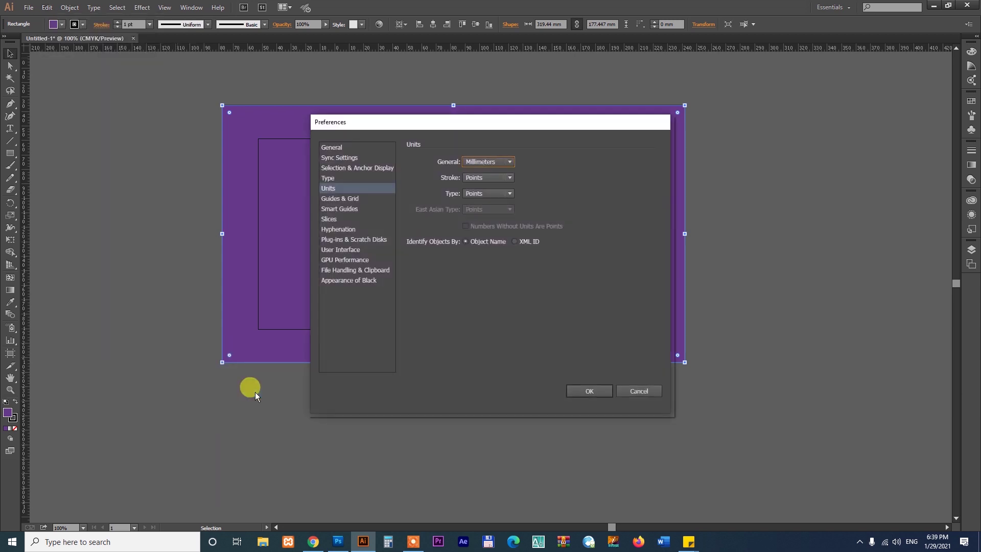
left_click(489, 162)
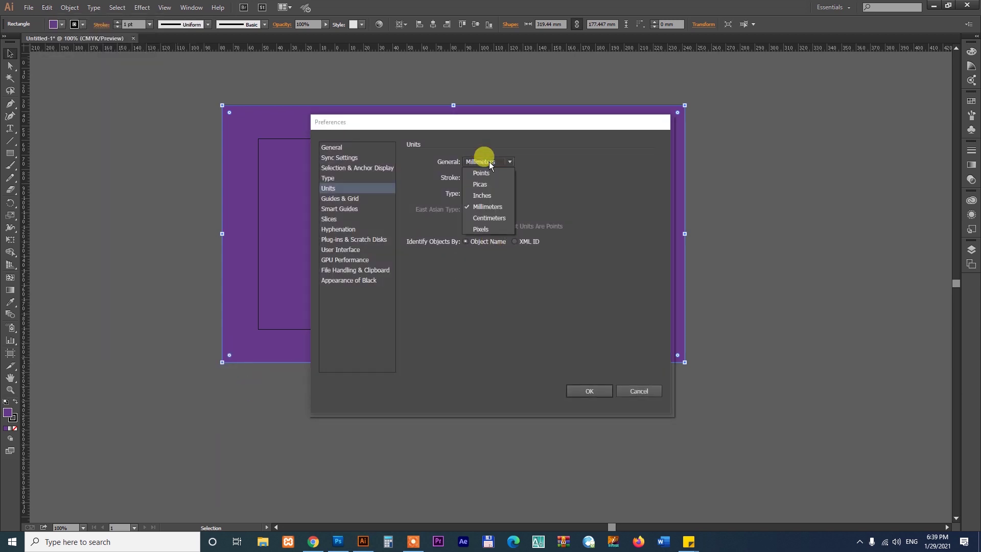
left_click(492, 195)
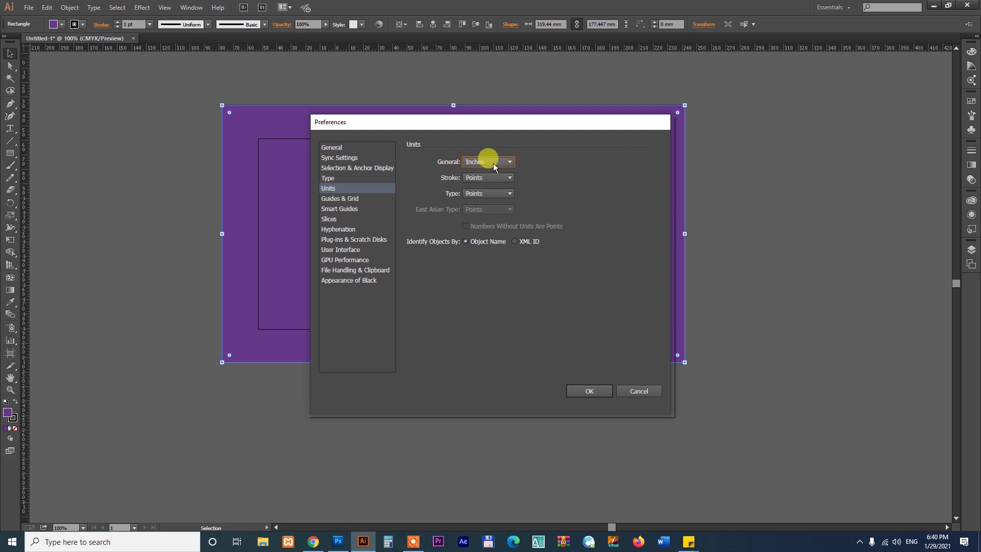
left_click(634, 393)
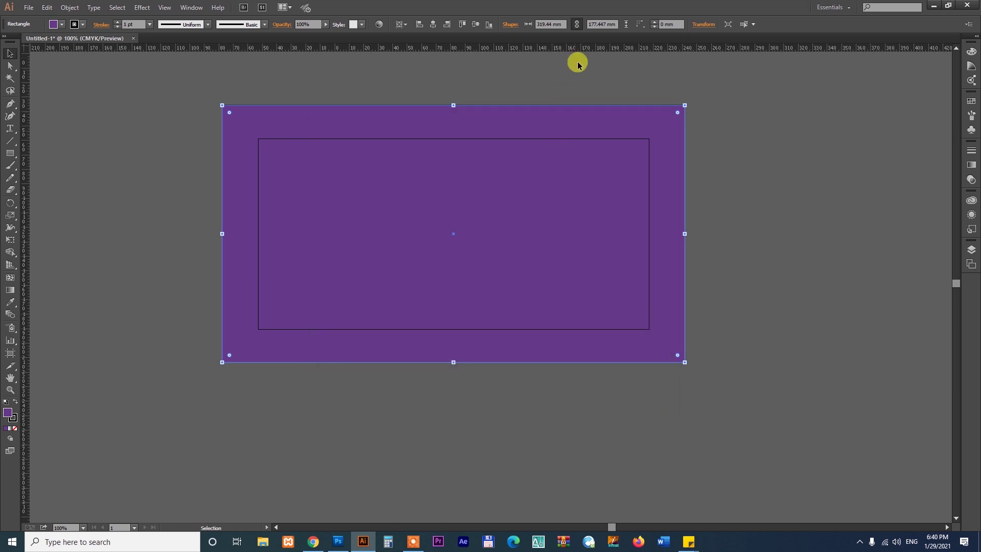
right_click(585, 51)
left_click(592, 79)
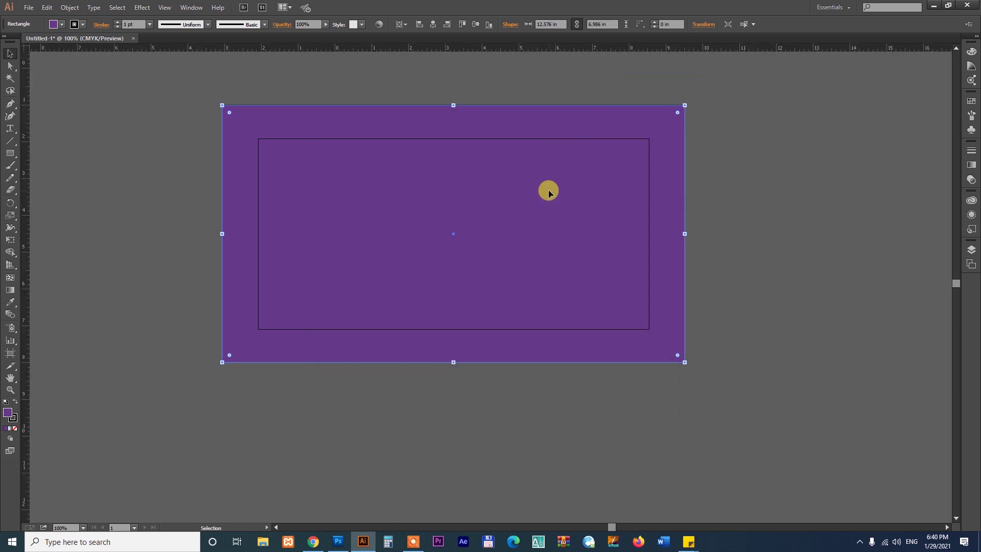
mouse_move(565, 228)
left_mouse_down()
mouse_move(615, 232)
mouse_move(533, 215)
left_mouse_up()
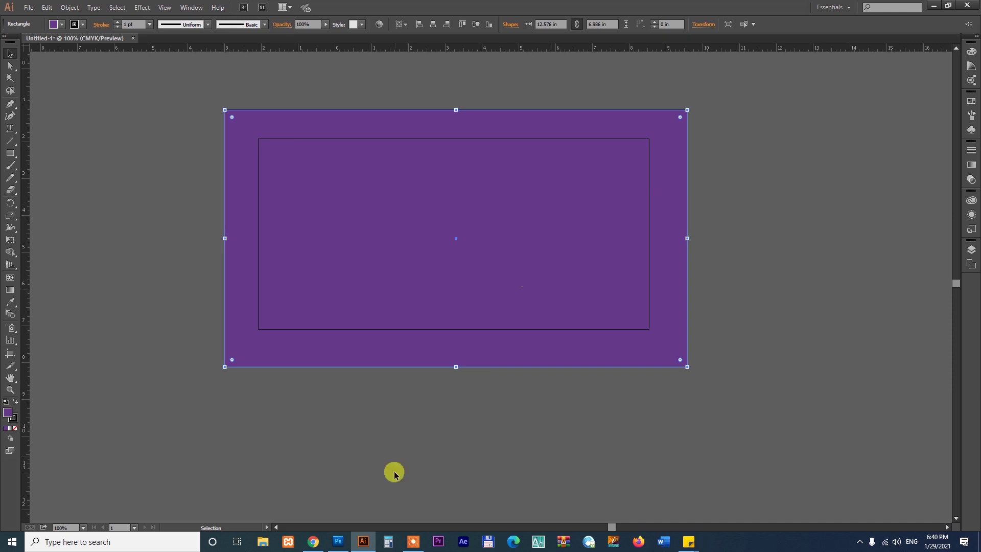
Google image results for 'business card size', view the 3.5″ × 2″ reference, and return to Illustrator
left_click(310, 540)
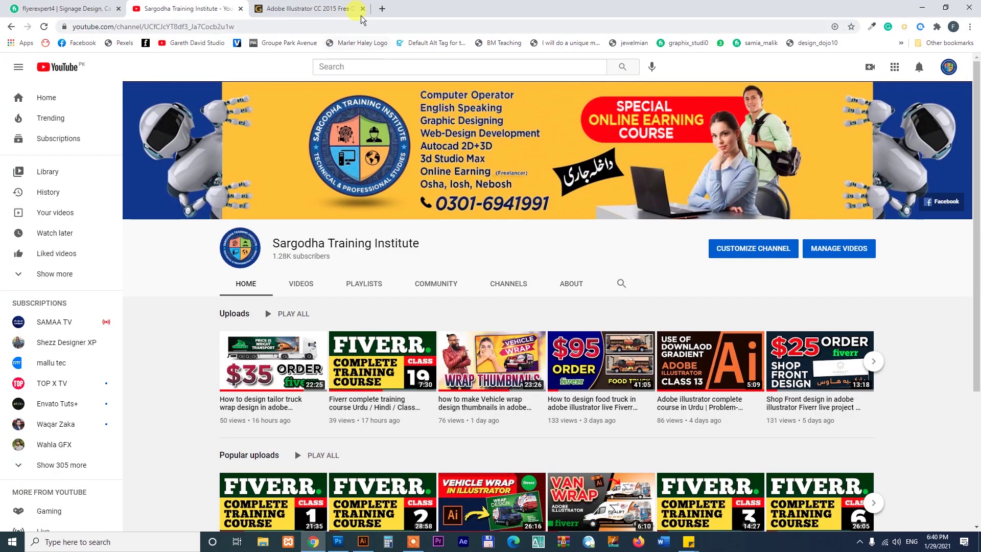
left_click(382, 9)
left_click(387, 25)
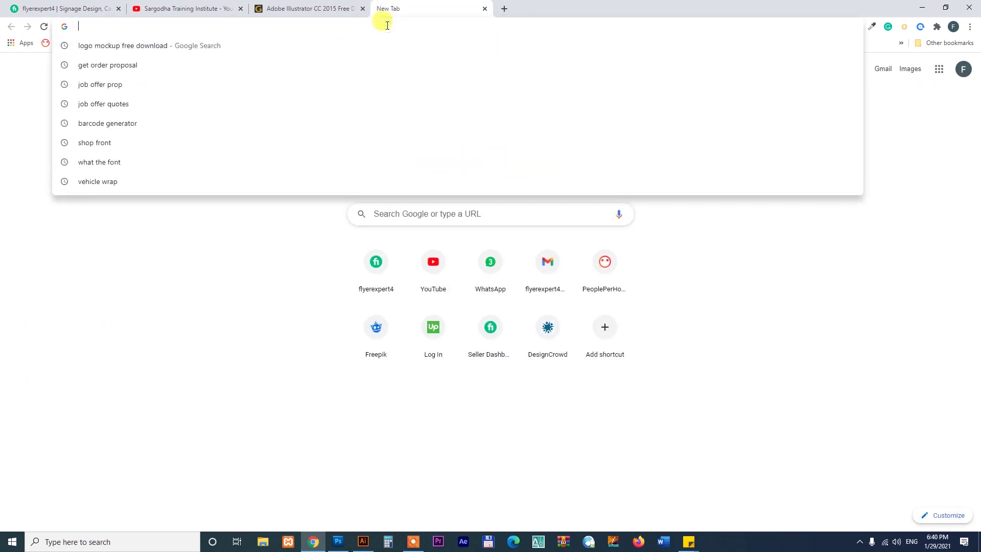
type("bussni")
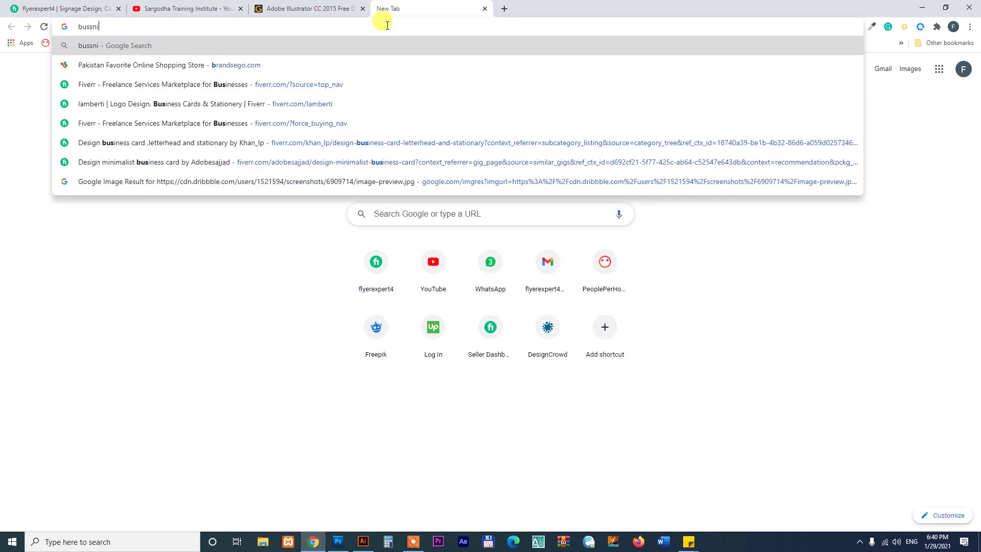
type("ss card")
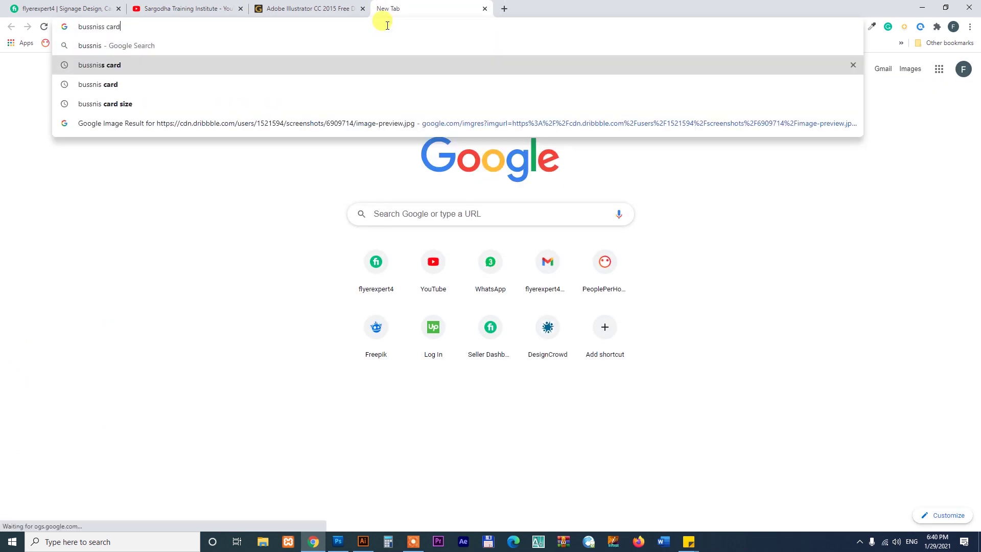
type(" size")
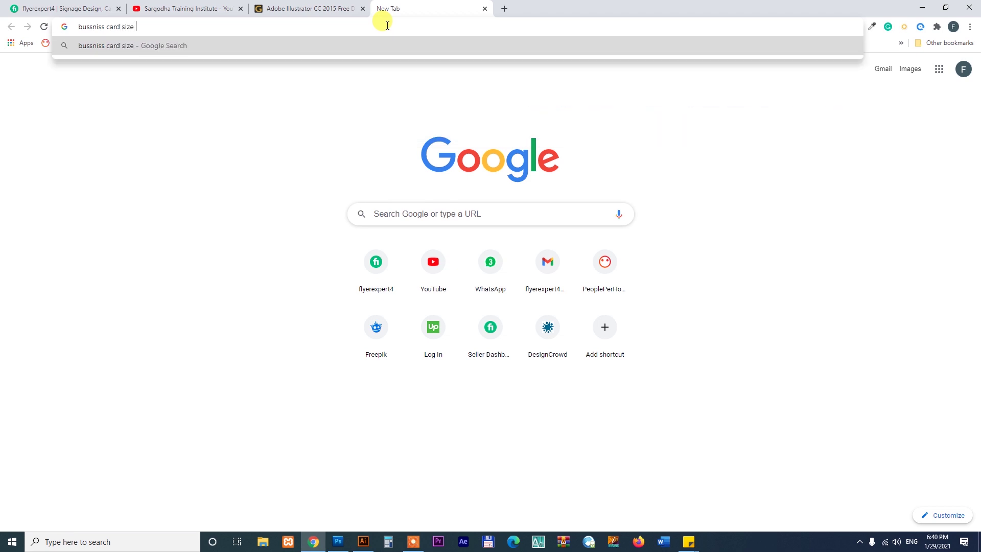
key("Return")
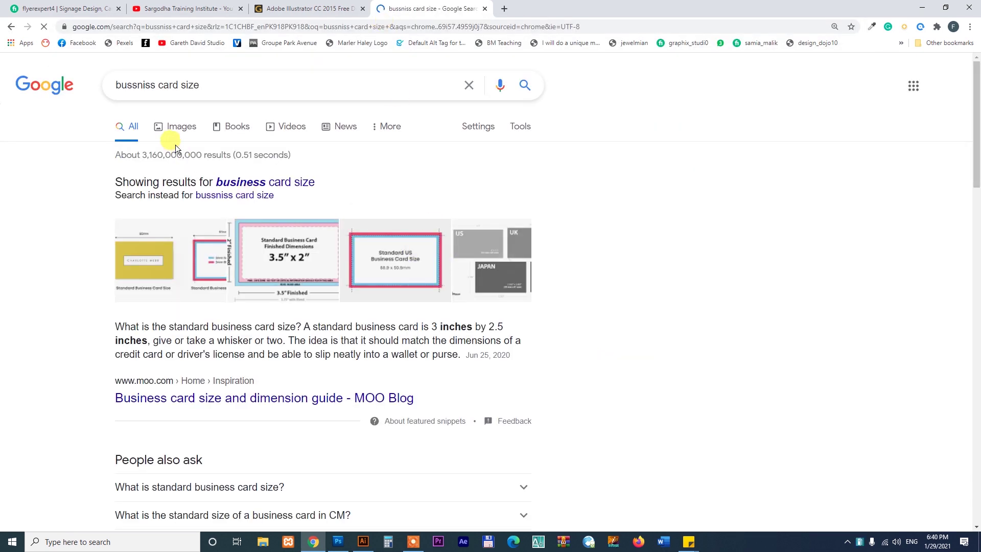
left_click(176, 132)
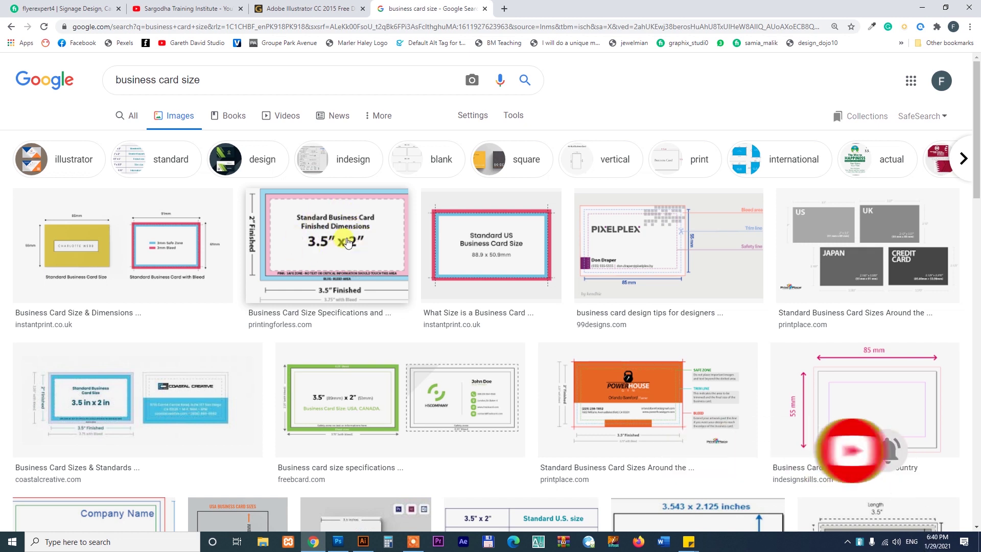
left_click(347, 241)
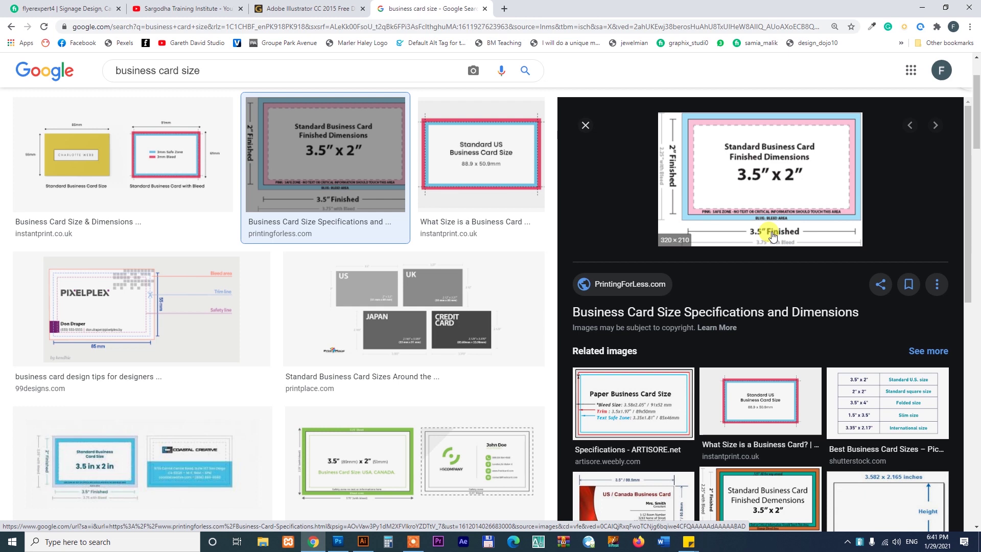
left_click(363, 541)
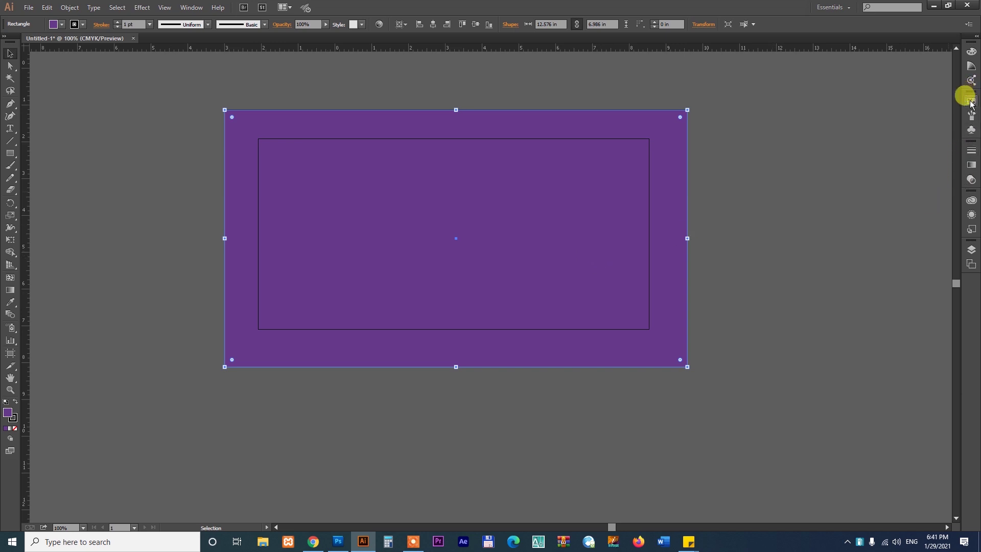
Change the background rectangle's fill from purple to bright red in the Color Picker
double_click(7, 412)
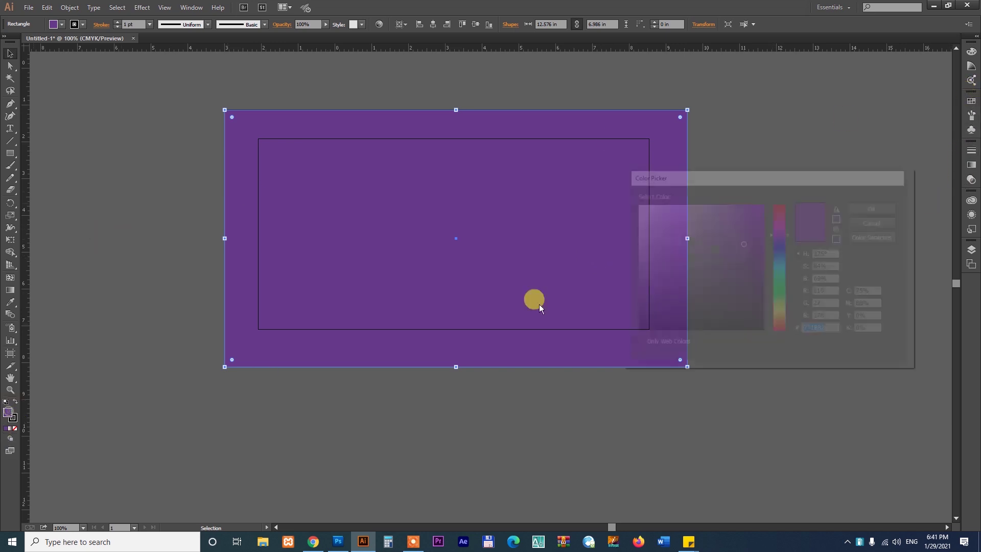
left_click_drag(766, 219, 781, 198)
left_click(763, 205)
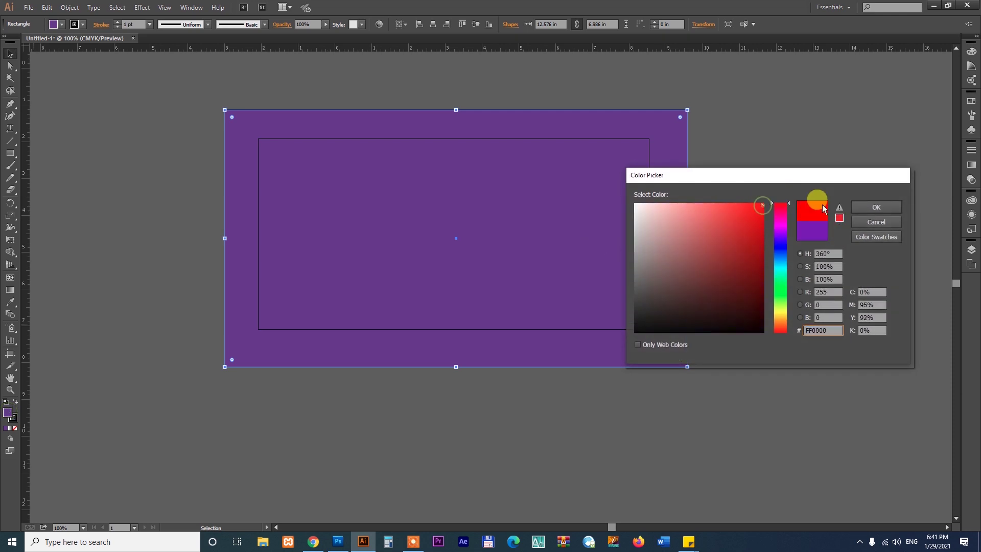
left_click(864, 206)
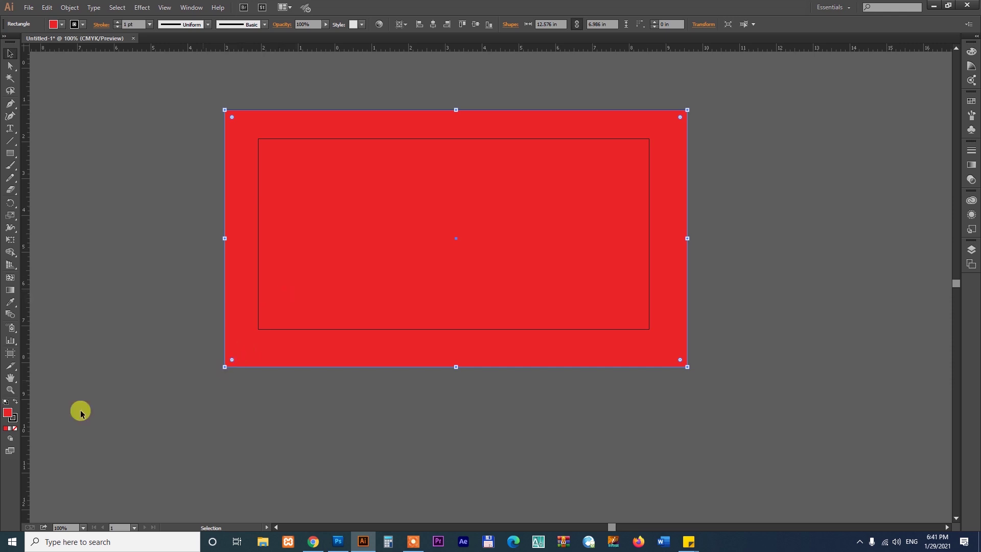
Drag the red rectangle back to centre it over the artboard, checking the card size reference
mouse_move(382, 263)
left_mouse_down()
mouse_move(533, 345)
mouse_move(535, 363)
left_mouse_up()
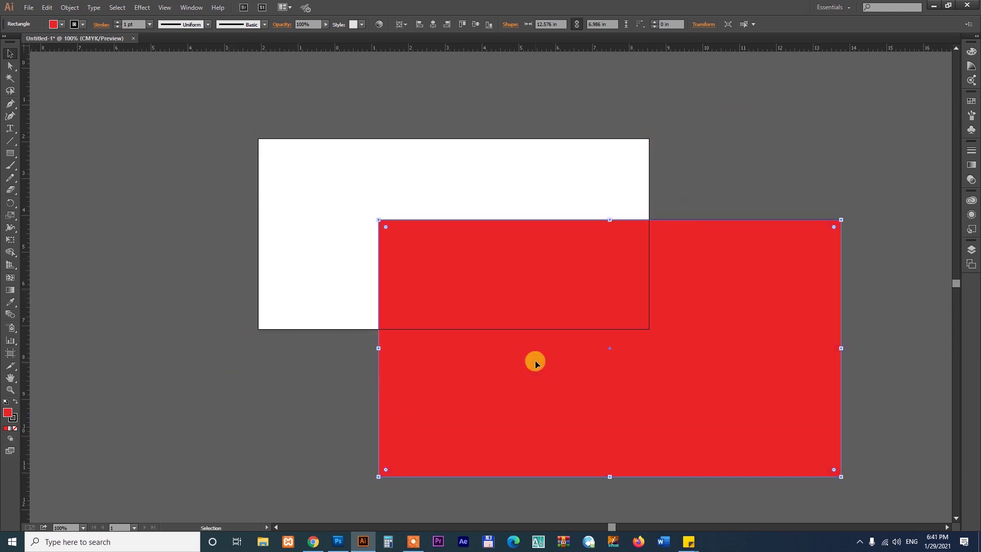
left_click(291, 156)
left_click_drag(556, 292, 390, 170)
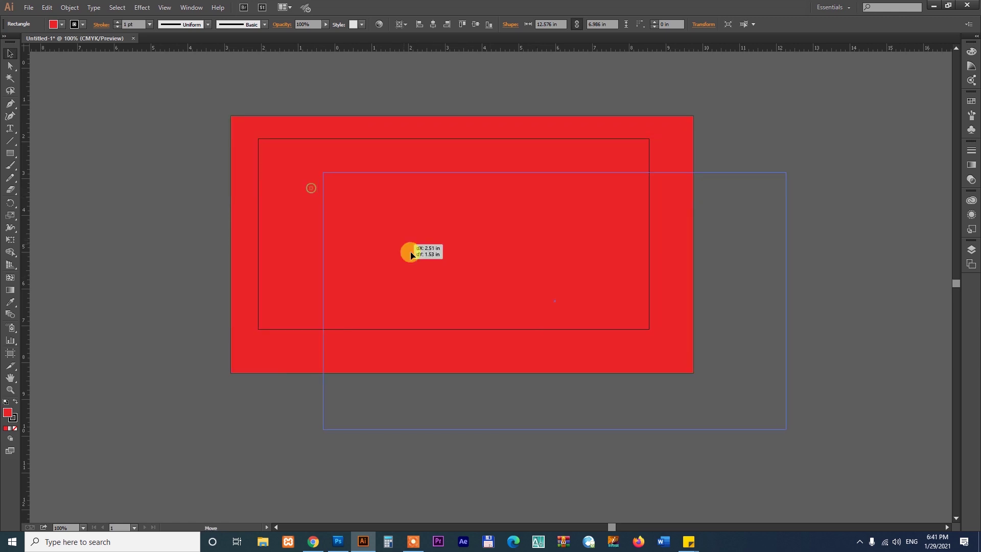
left_click_drag(344, 193, 436, 253)
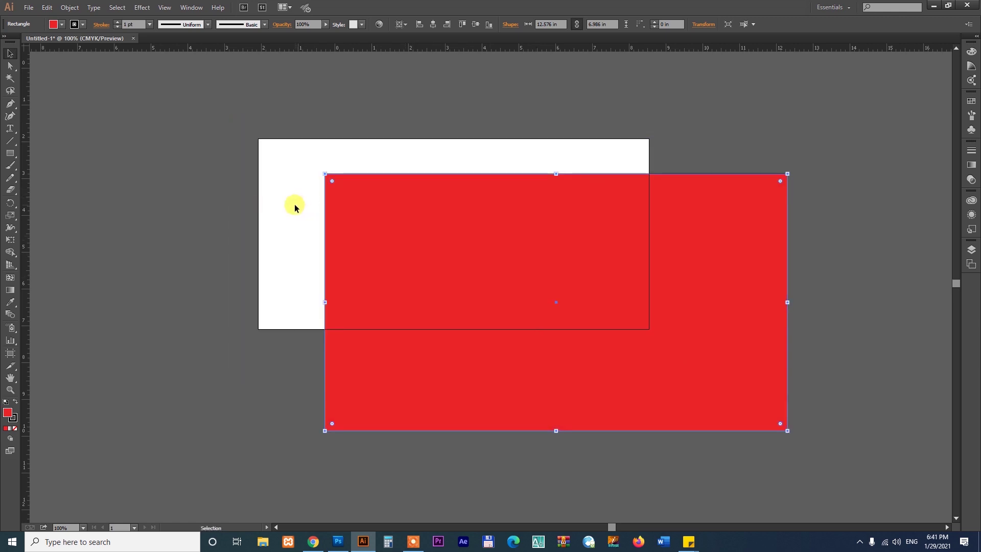
left_click_drag(605, 277, 508, 228)
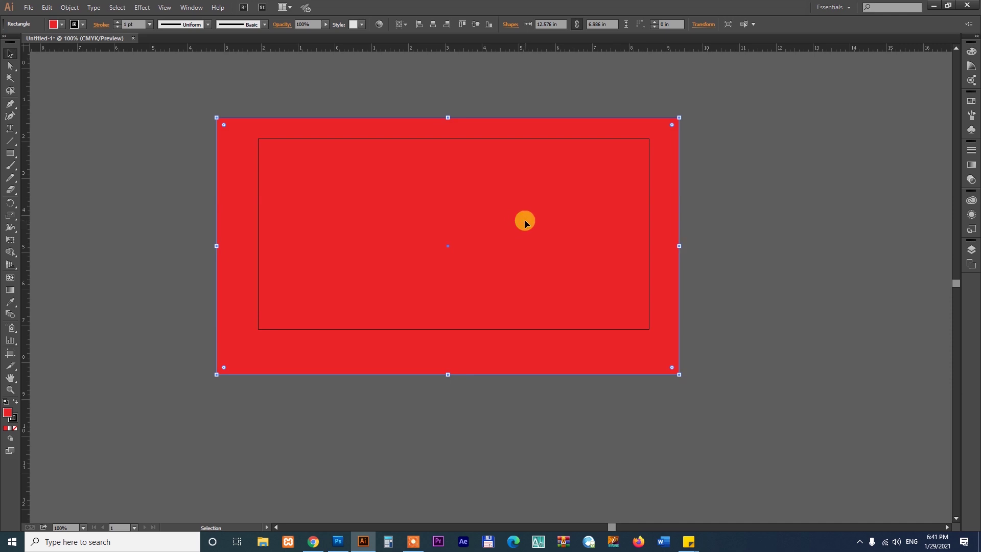
left_click(314, 540)
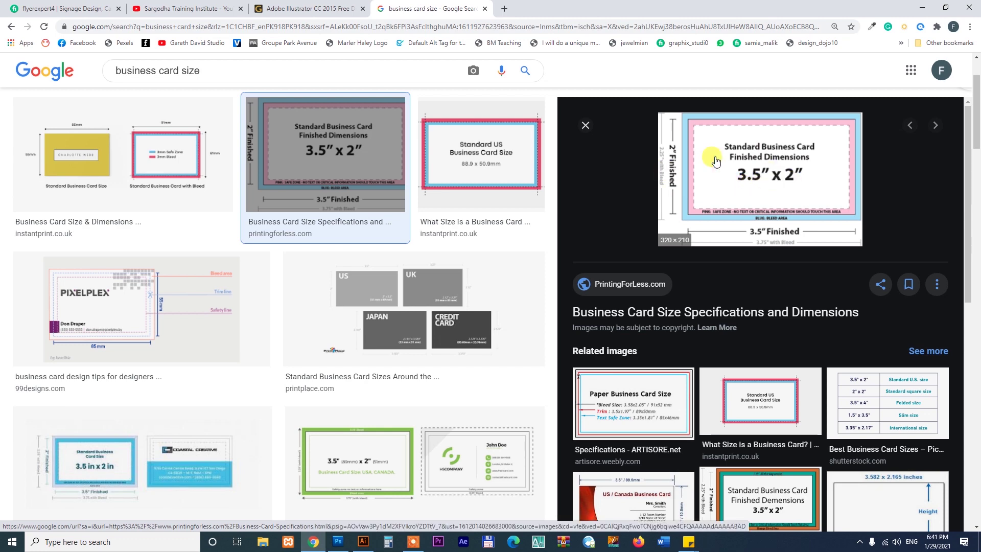
left_click(363, 541)
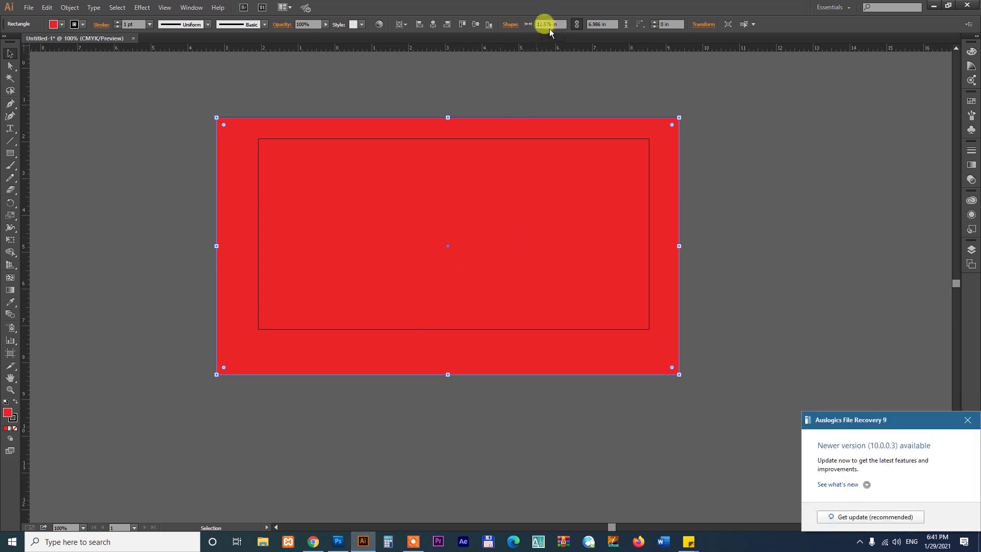
Dismiss the update notification and set the rectangle width to 5 in with proportions linked
left_click(967, 419)
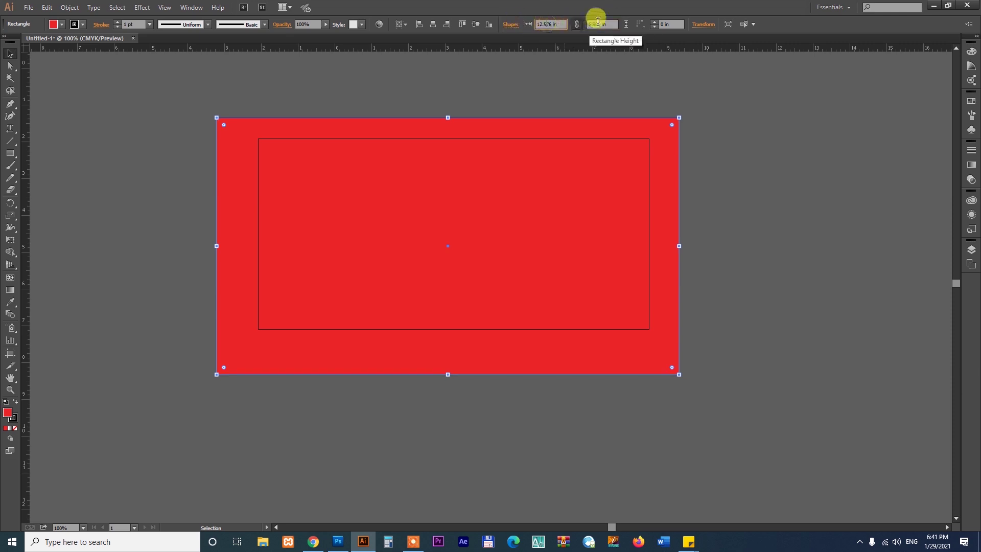
left_click(599, 24)
left_click(521, 197)
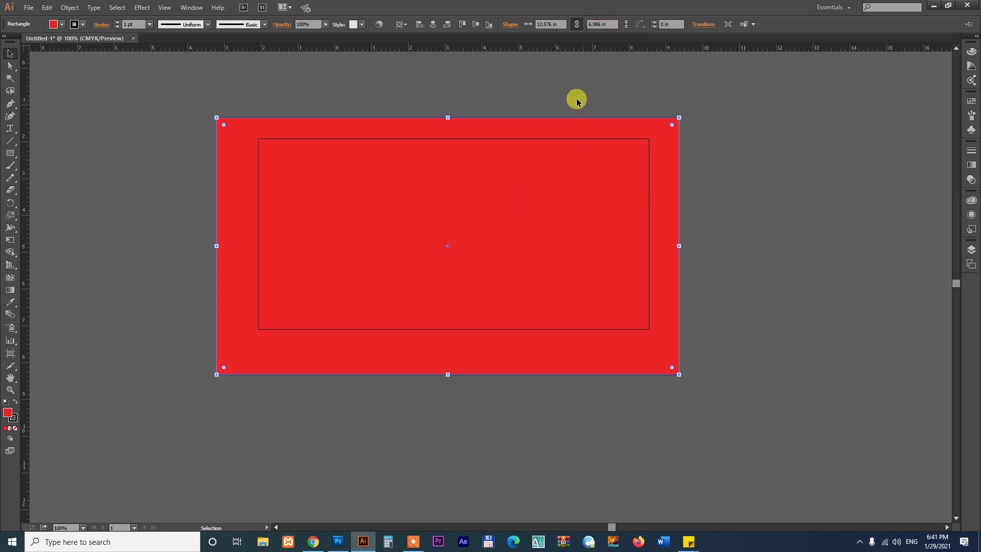
left_click(577, 24)
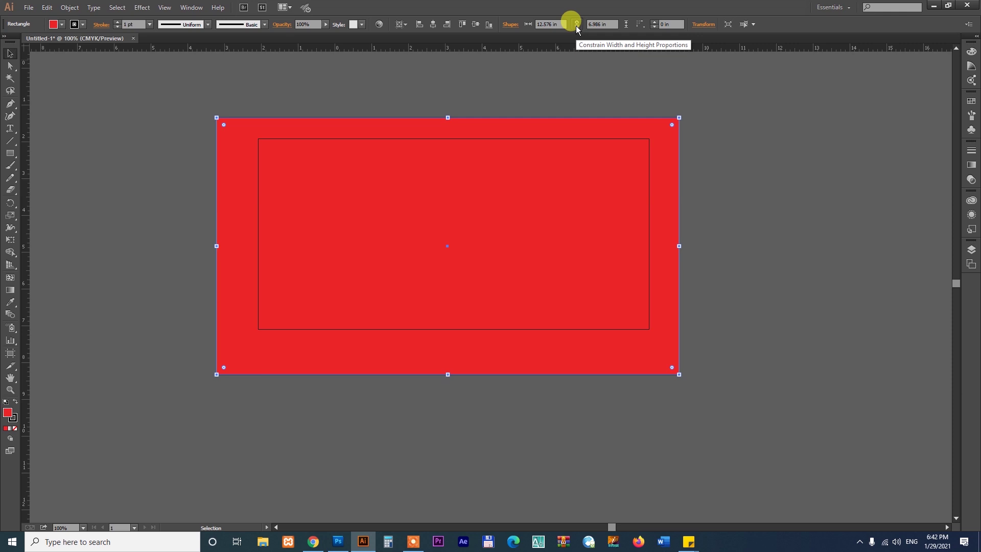
left_click(577, 25)
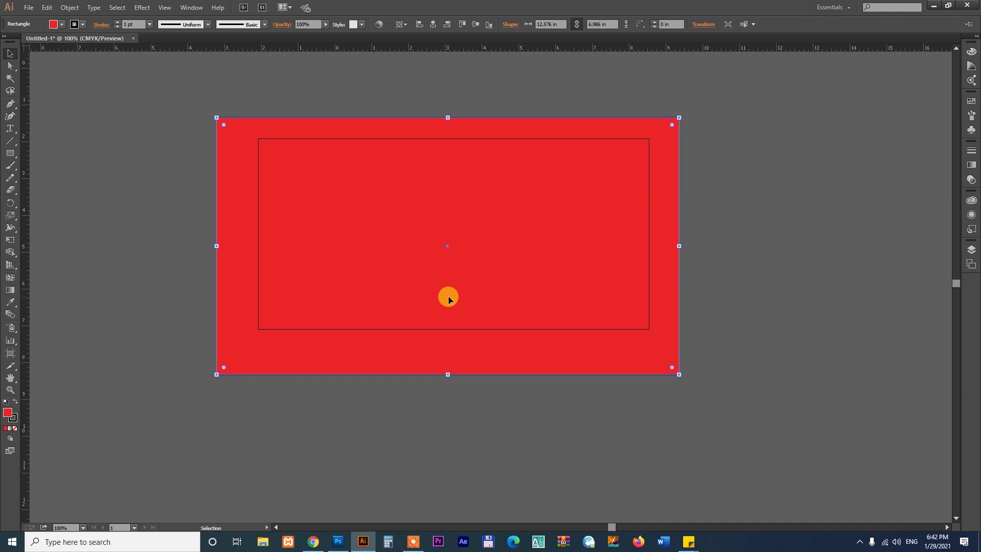
left_click(544, 22)
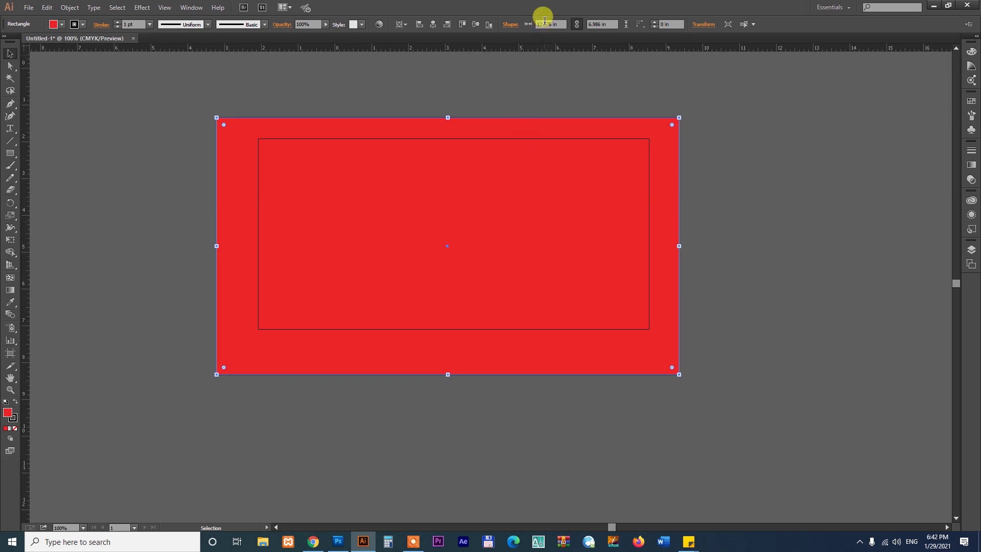
double_click(543, 23)
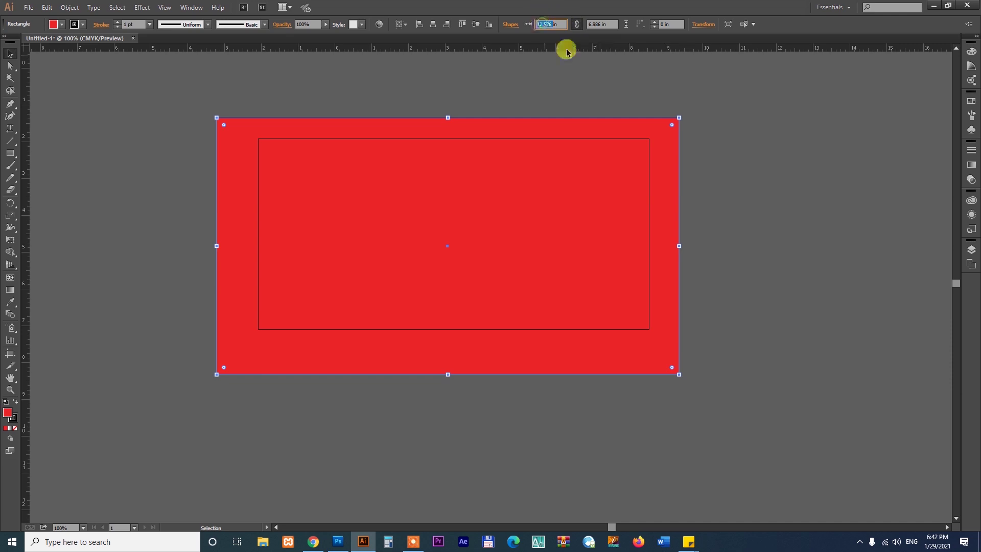
type("5in")
key("Return")
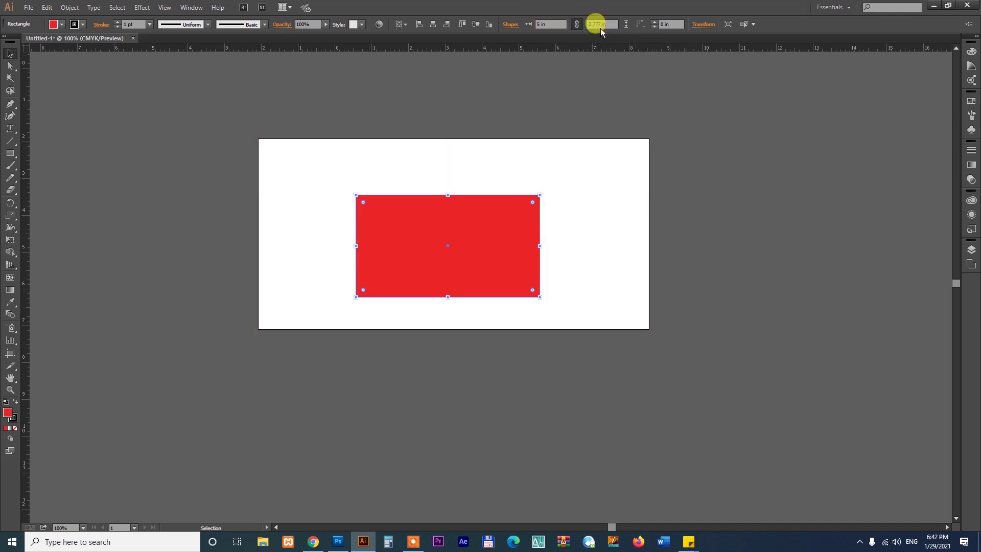
left_click(526, 198)
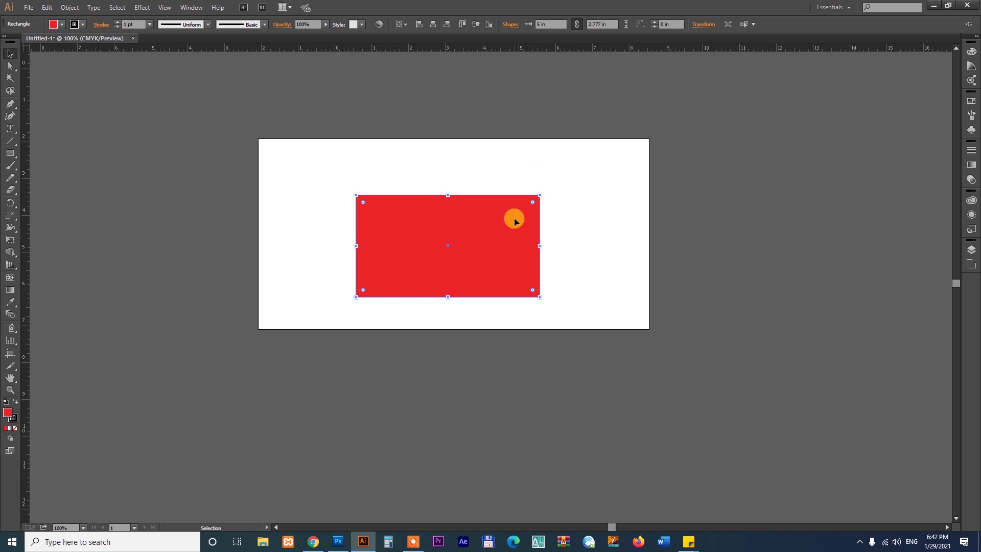
Unlink proportions, size the red rectangle to 3.5 × 2 in, and nudge it upward
left_click(577, 25)
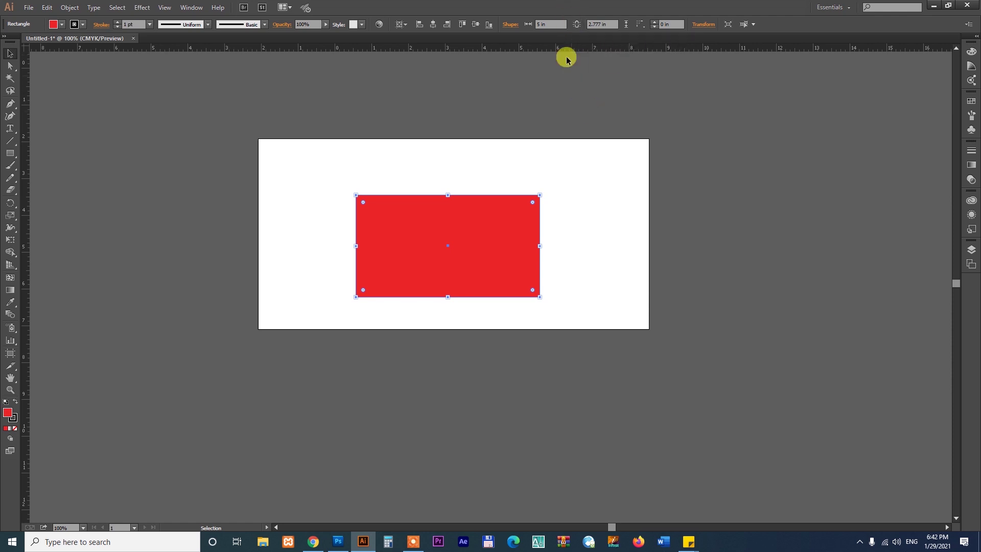
left_click(506, 220)
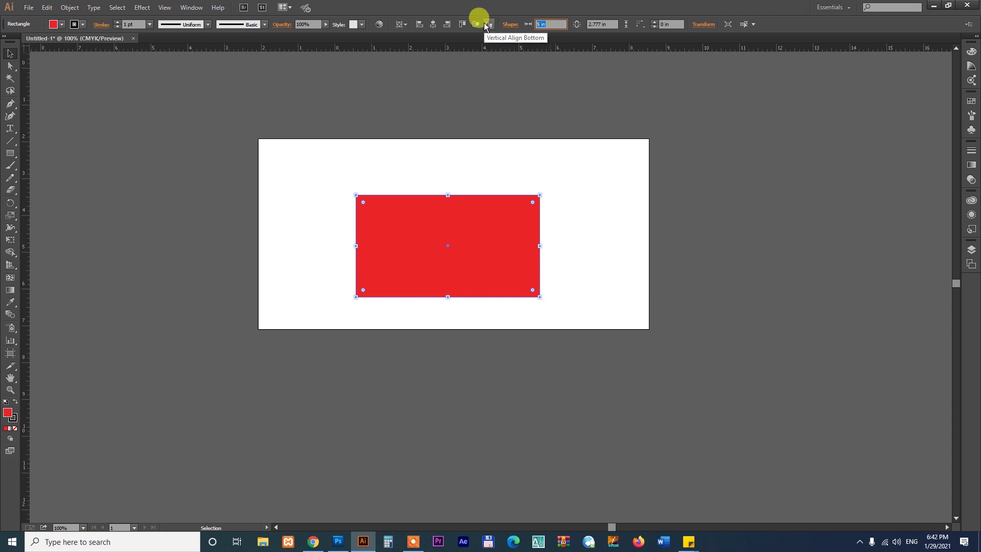
type("3.5")
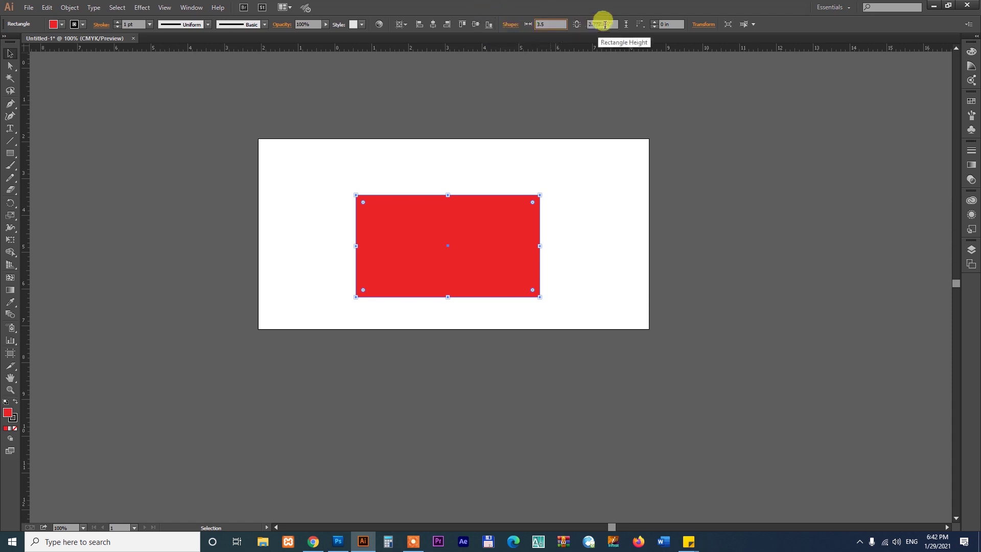
left_click(590, 24)
type("2")
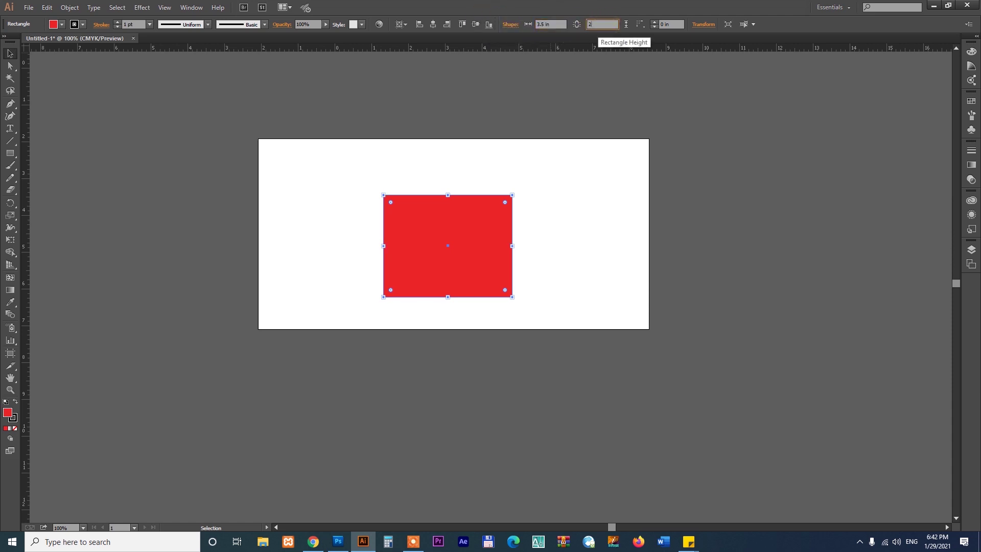
key("Return")
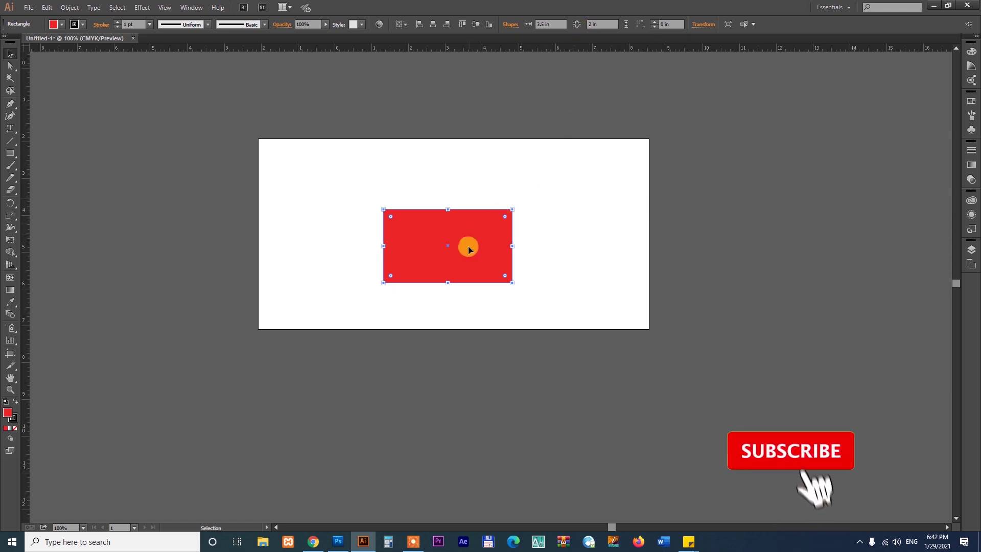
left_click_drag(474, 252, 477, 237)
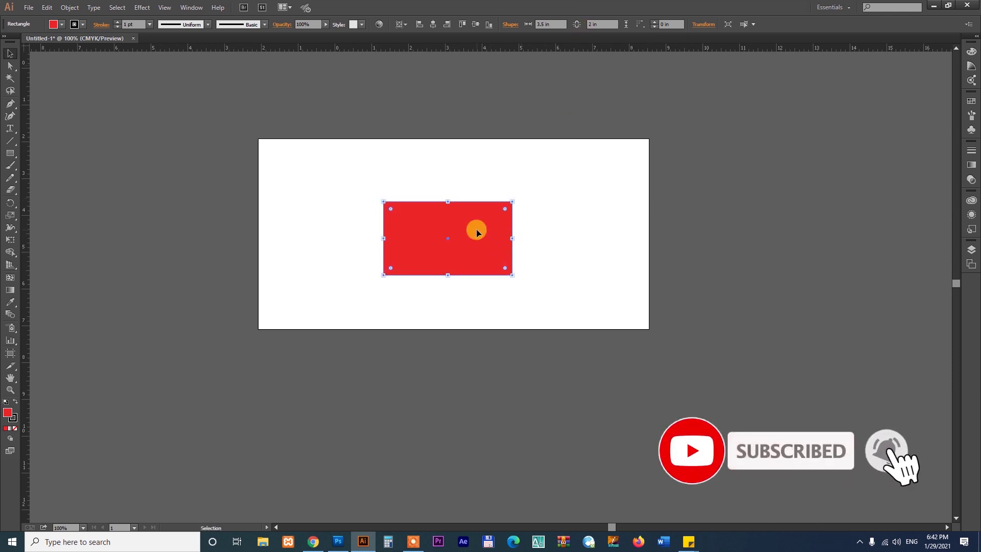
Resize the artboard to 3.5 in wide by 2 in tall with the Artboard tool
left_click(586, 182)
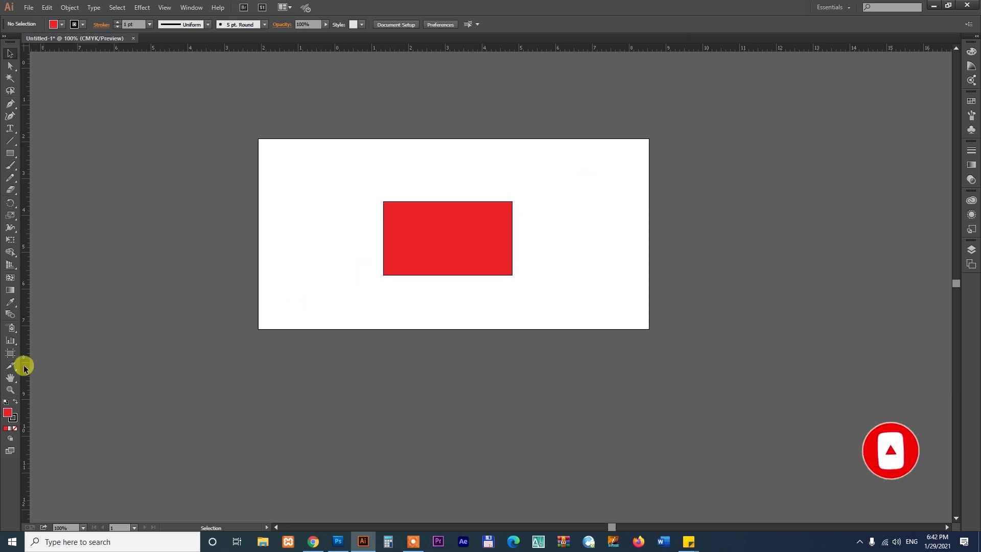
left_click(11, 356)
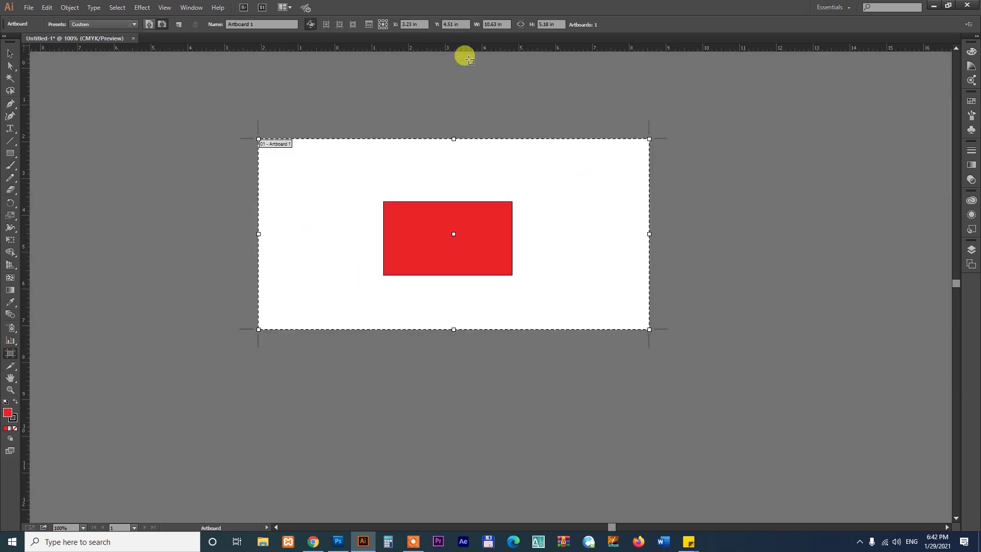
left_click(505, 24)
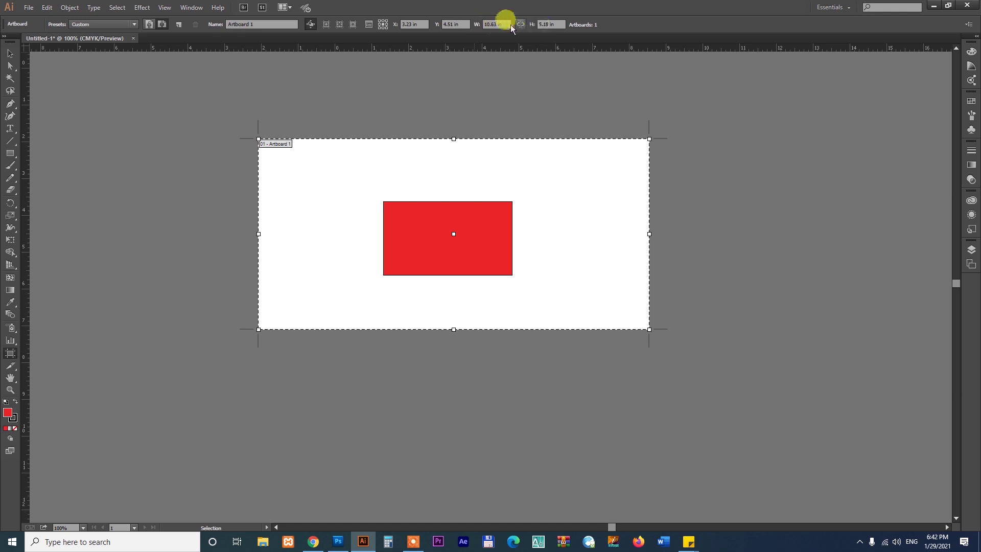
type("3.5")
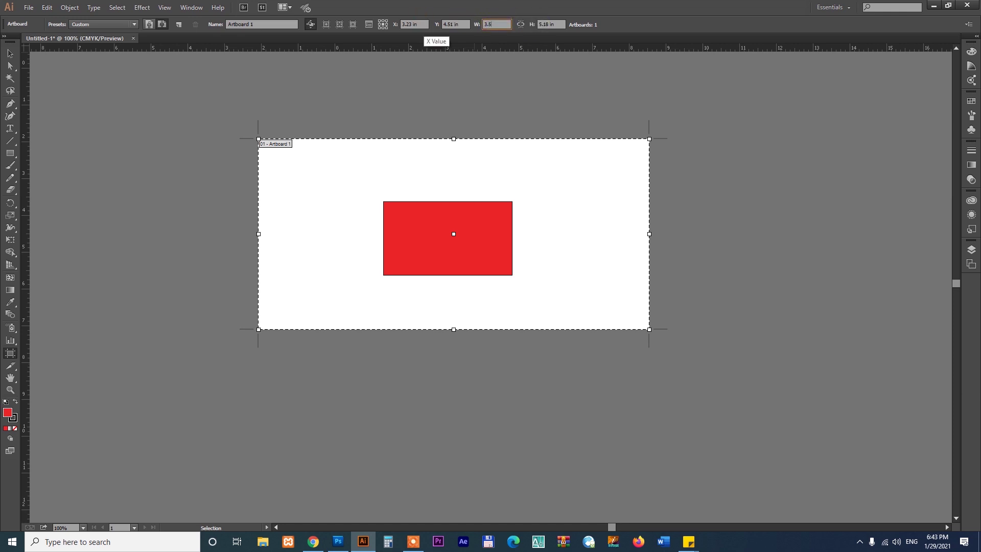
left_click(549, 24)
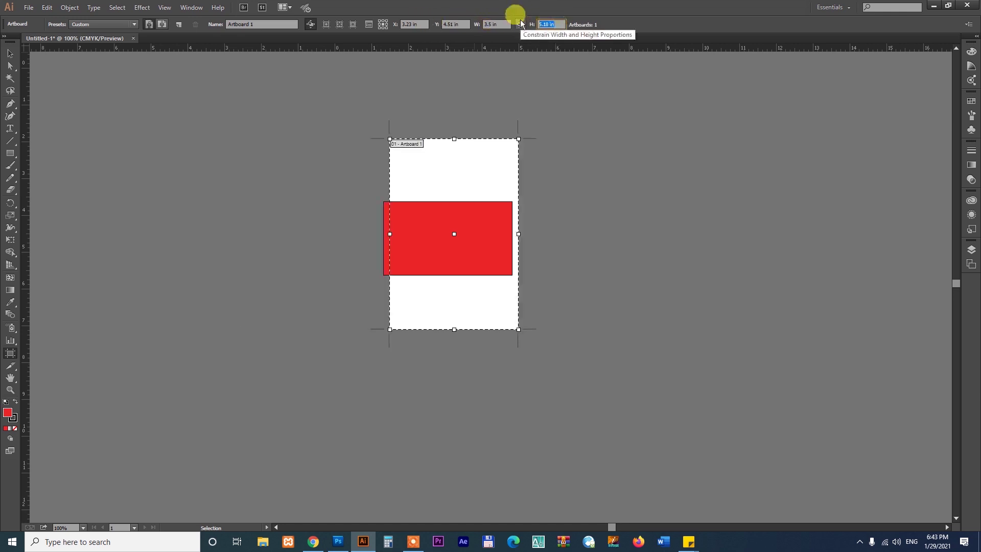
type("2")
key("Return")
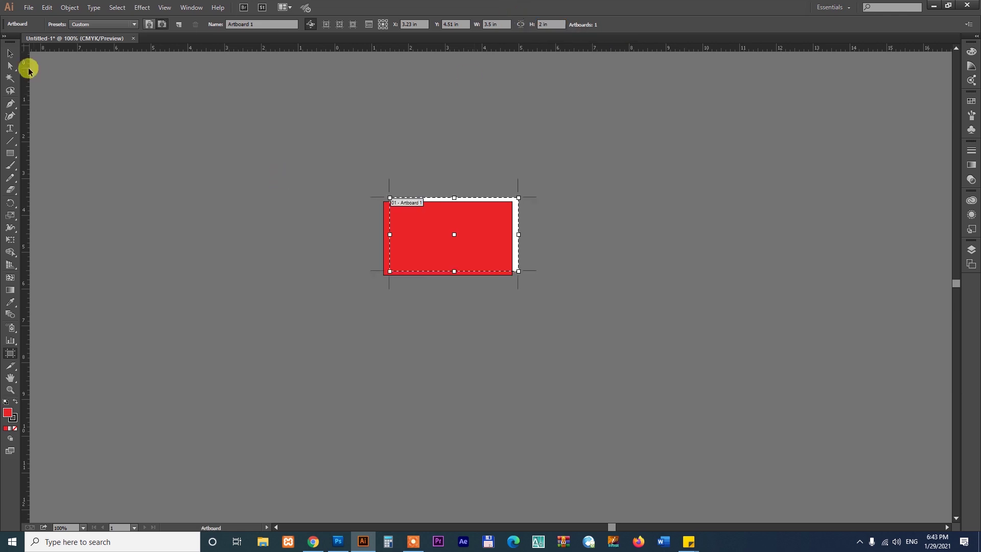
left_click(9, 53)
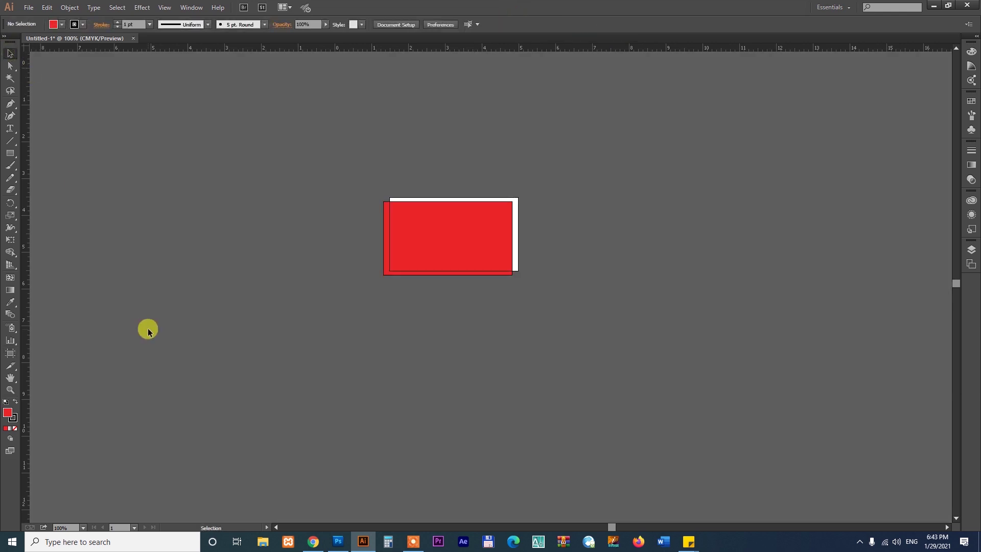
Zoom in on the card and drag the red rectangle until it sits exactly over the artboard
left_click(10, 390)
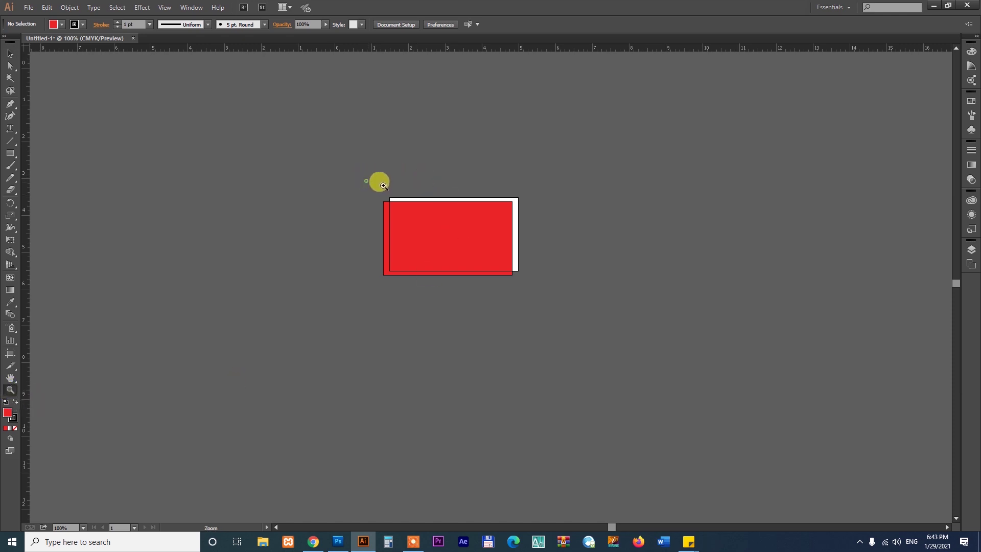
left_click_drag(382, 184, 555, 289)
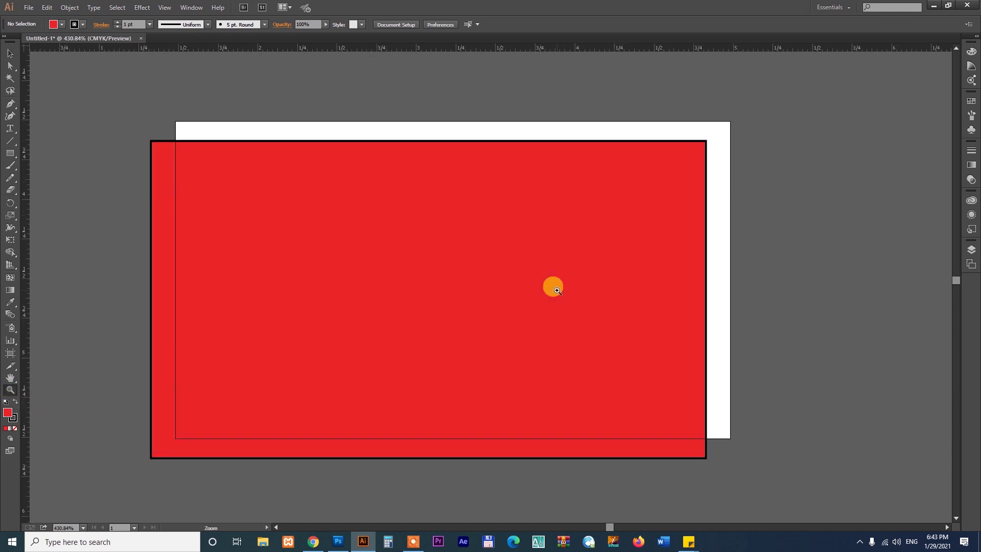
left_click(9, 54)
left_click(414, 240)
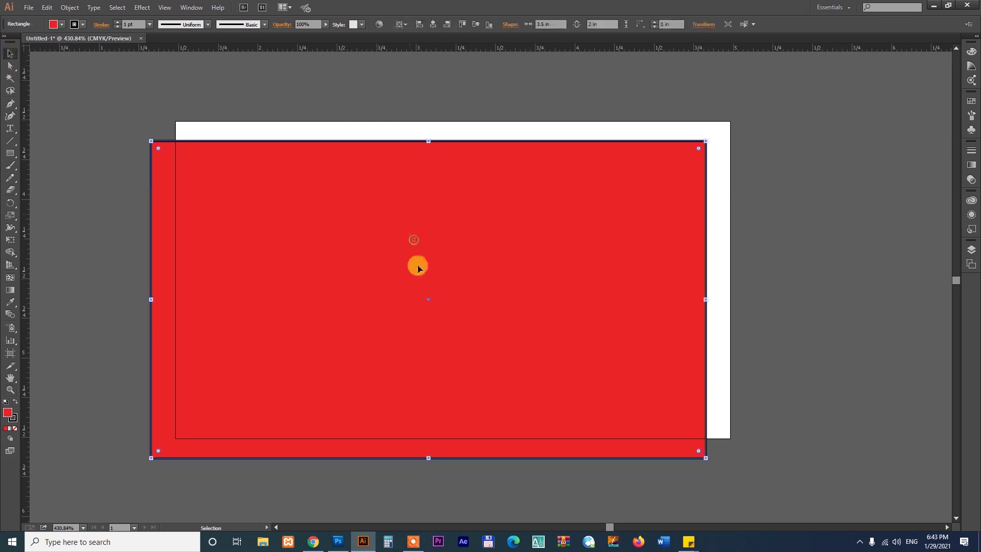
left_click_drag(418, 268, 483, 268)
left_click(751, 228)
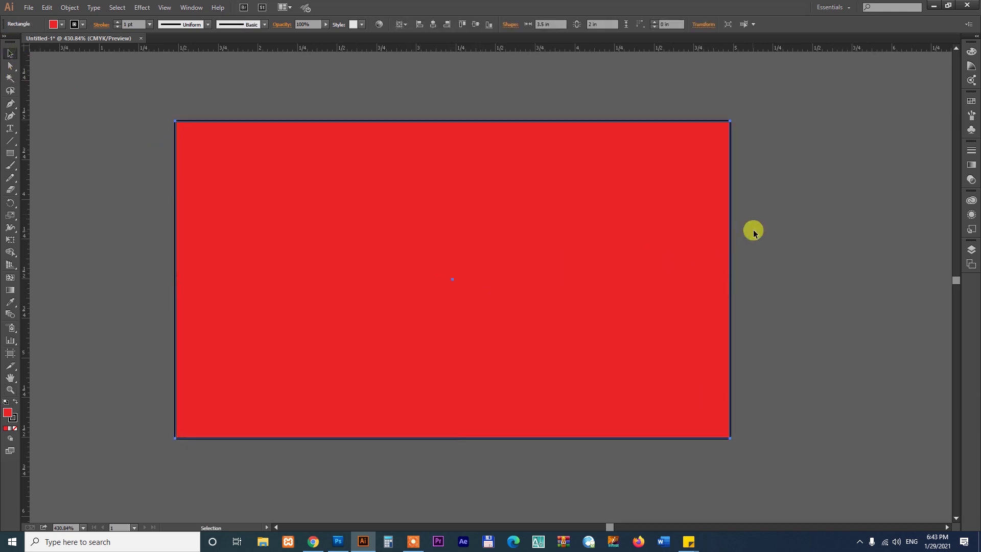
mouse_move(679, 195)
left_mouse_down()
mouse_move(587, 268)
mouse_move(663, 208)
left_mouse_up()
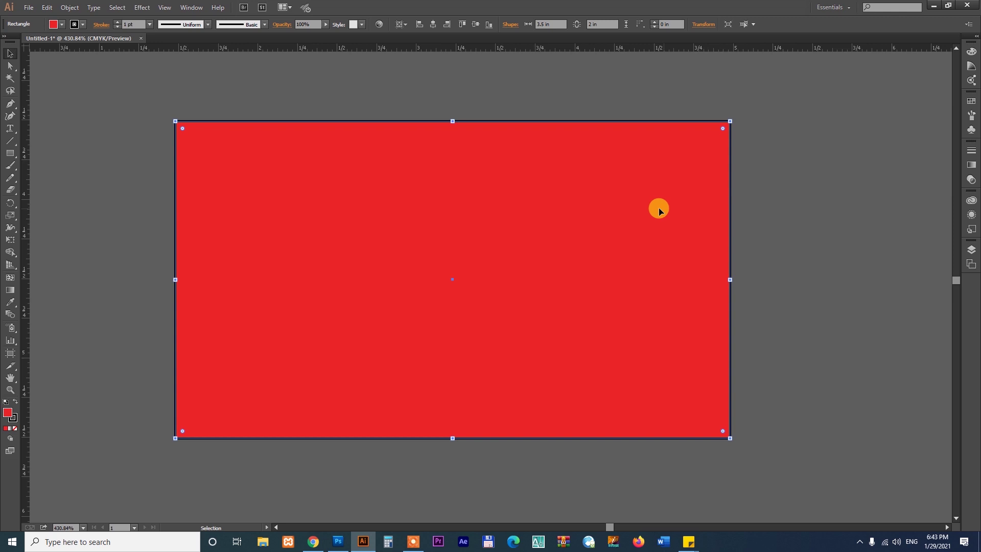
Switch the rectangle's fill from red to a bright green in the Color Picker
double_click(7, 414)
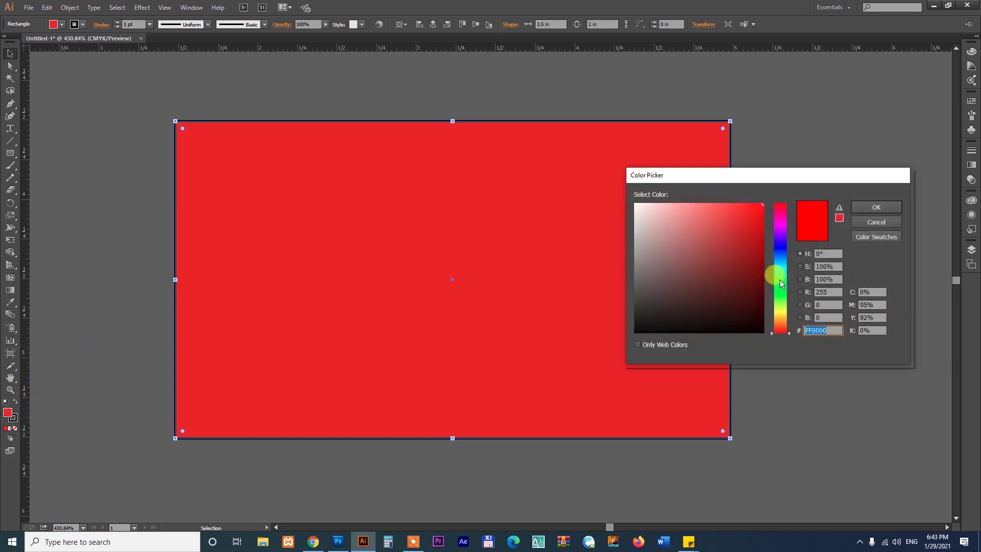
mouse_move(780, 273)
left_mouse_down()
mouse_move(785, 218)
mouse_move(780, 276)
left_mouse_up()
left_click(747, 205)
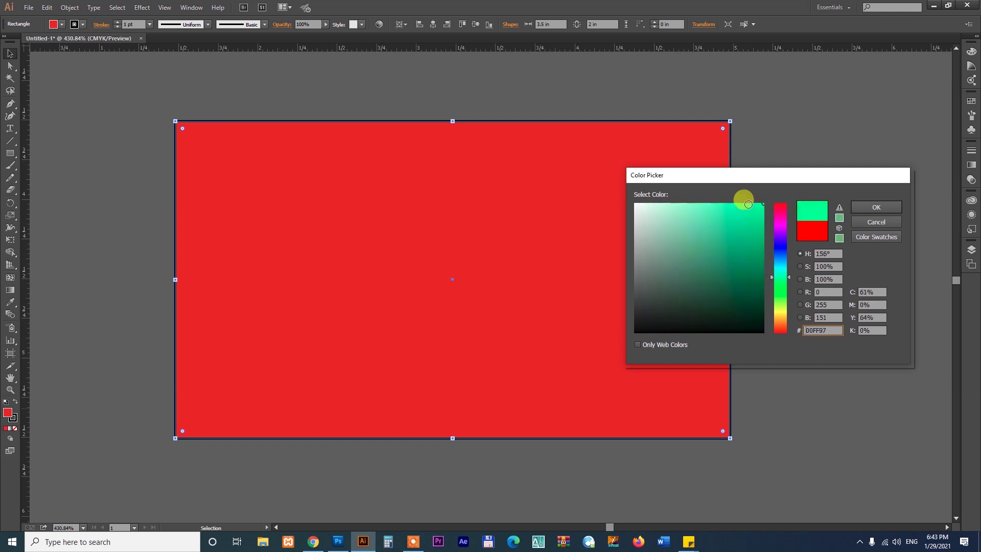
left_click(873, 207)
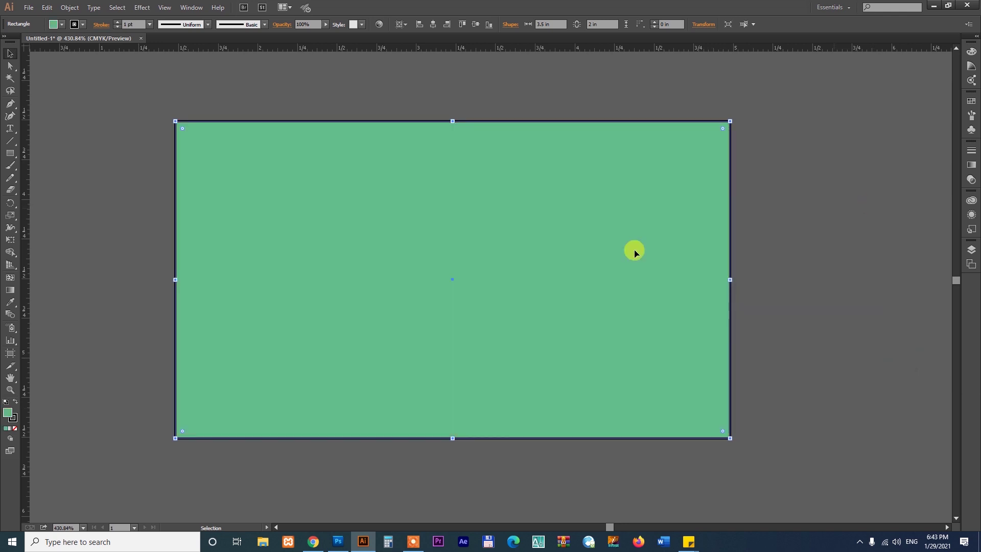
left_click(13, 418)
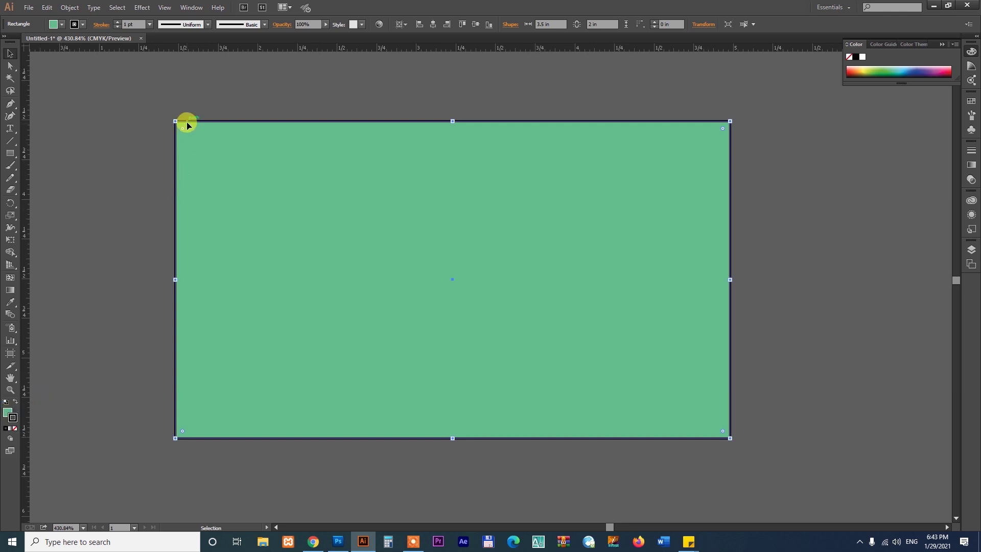
Try a blue outline on the green rectangle, then set its stroke to None
left_click(17, 430)
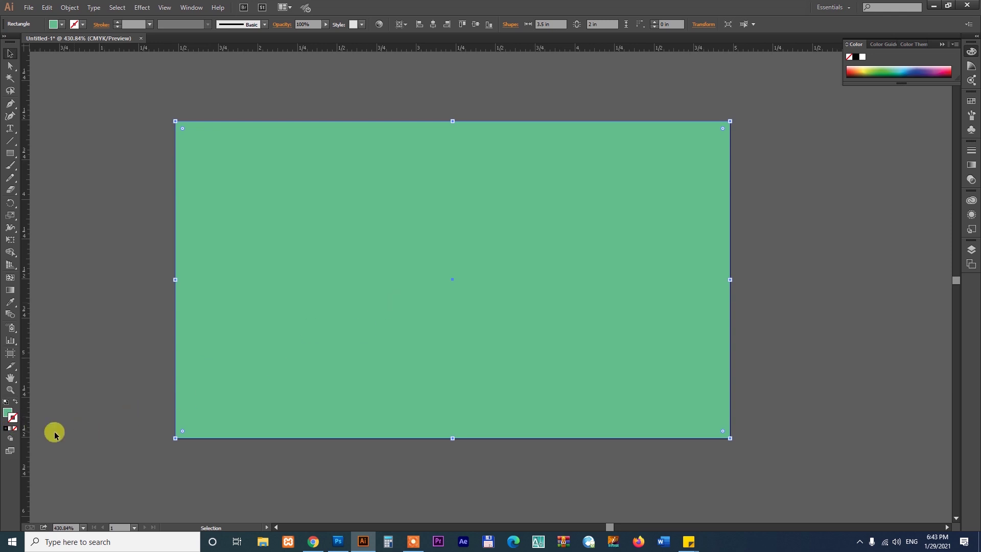
left_click(7, 431)
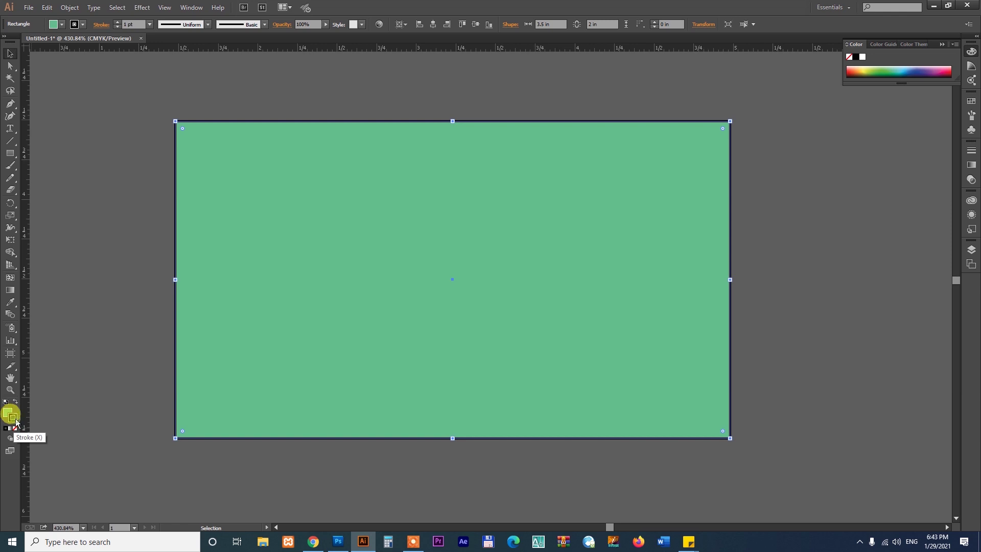
double_click(15, 420)
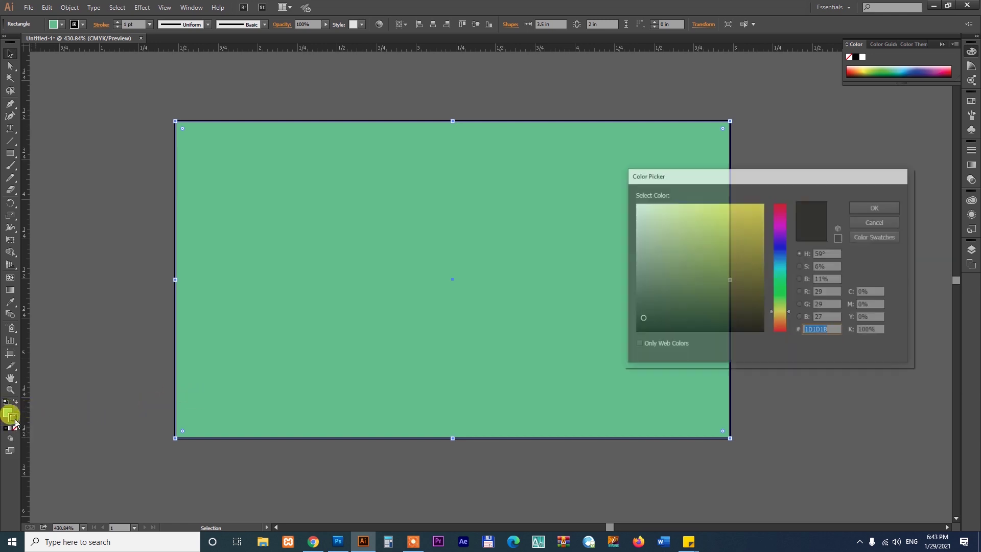
left_click_drag(781, 263, 787, 250)
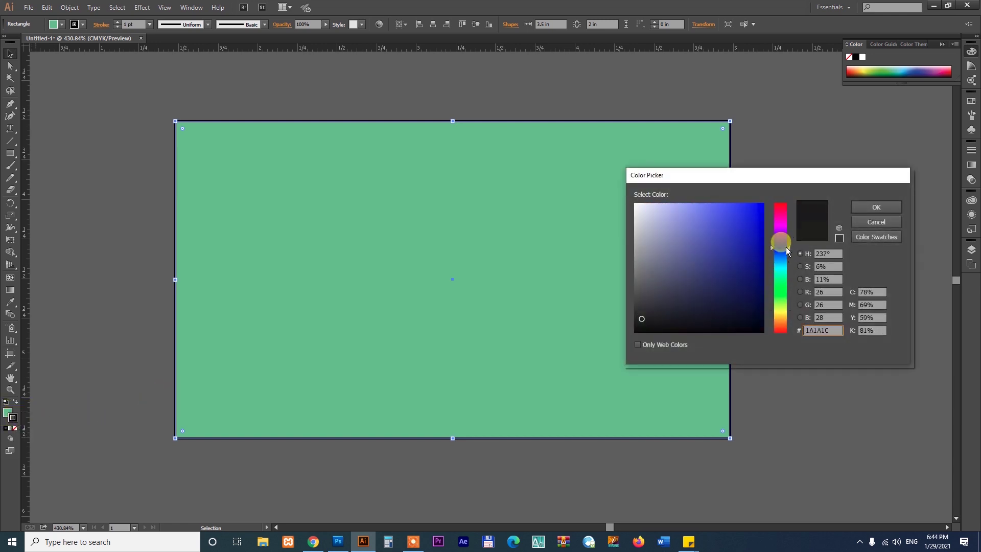
left_click(740, 217)
left_click(876, 207)
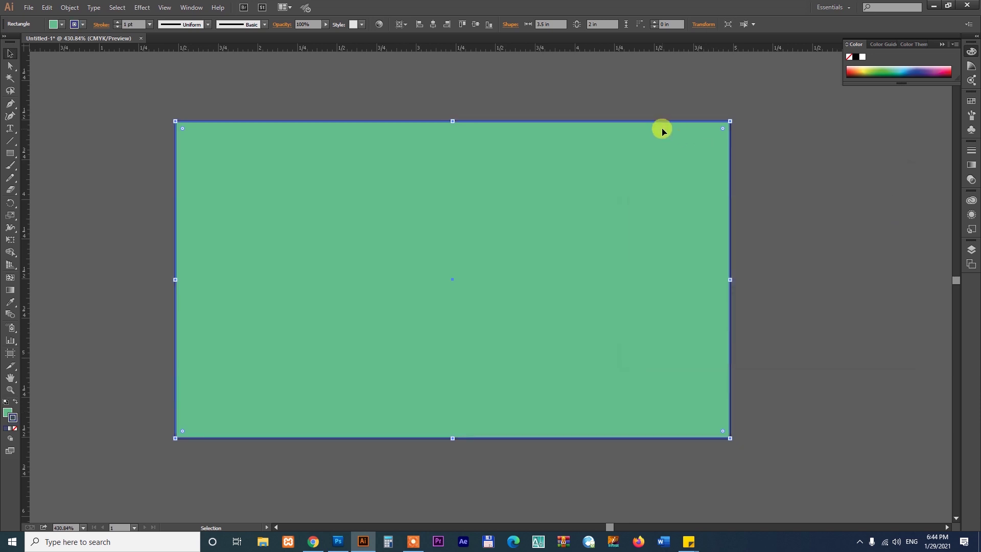
left_click(13, 431)
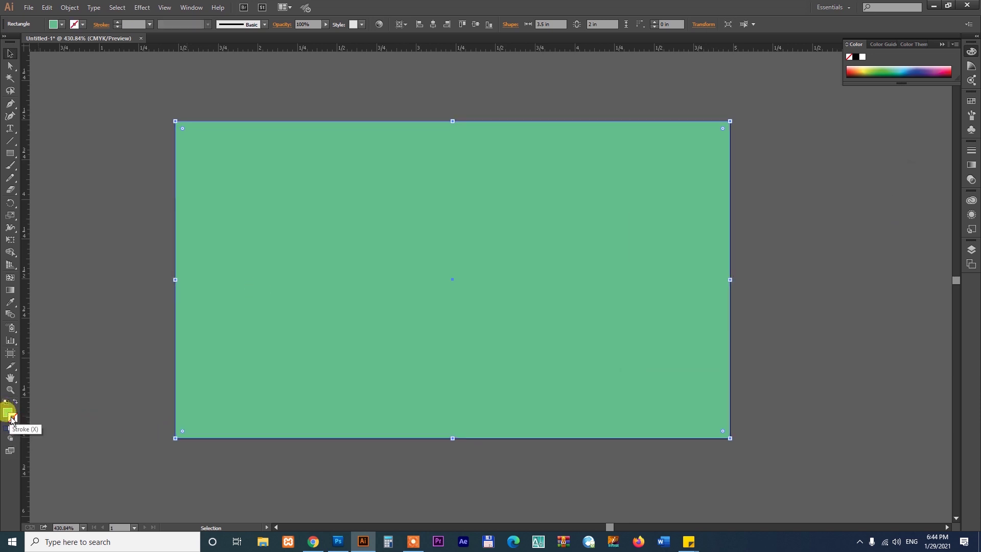
left_click(12, 419)
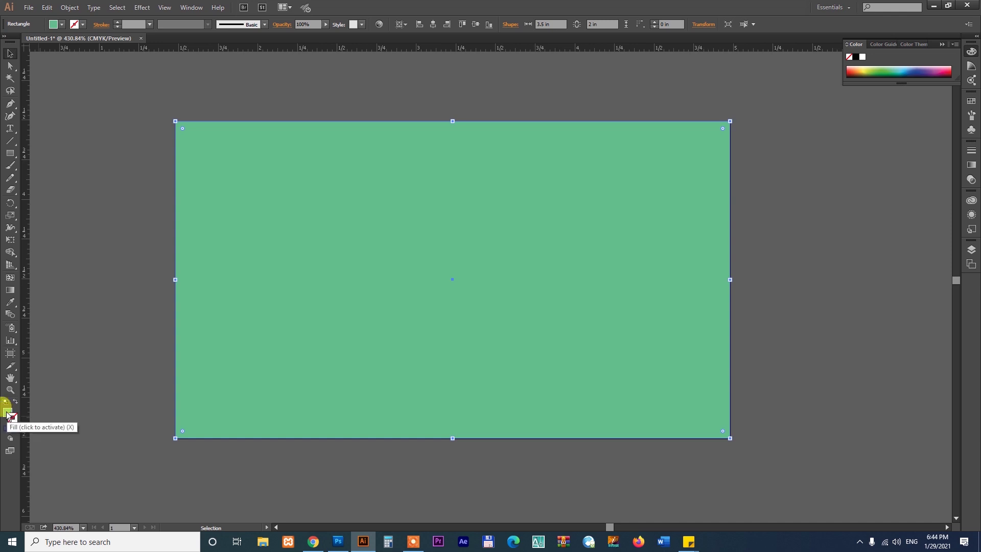
Move the green rectangle around, then delete it
left_click(8, 413)
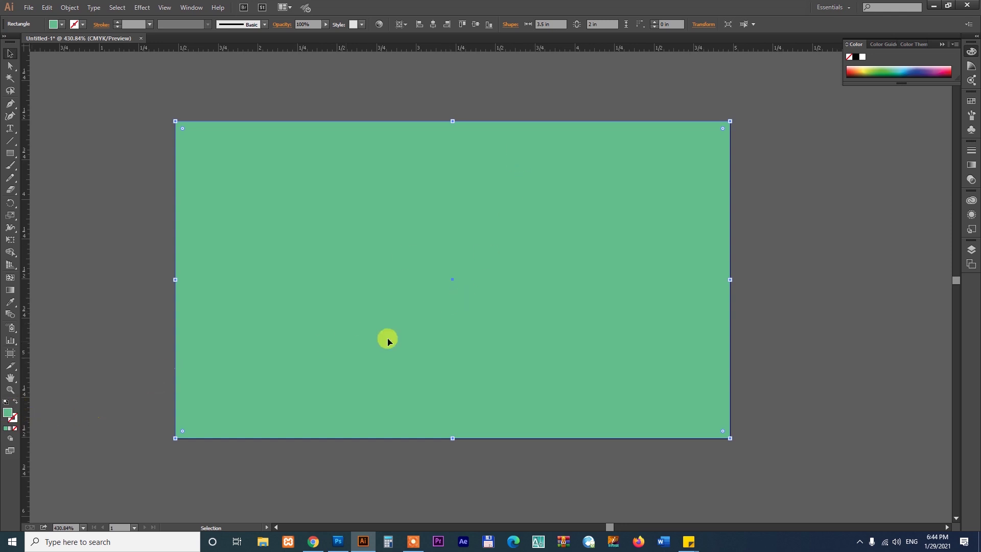
mouse_move(631, 197)
left_mouse_down()
mouse_move(630, 278)
mouse_move(572, 237)
left_mouse_up()
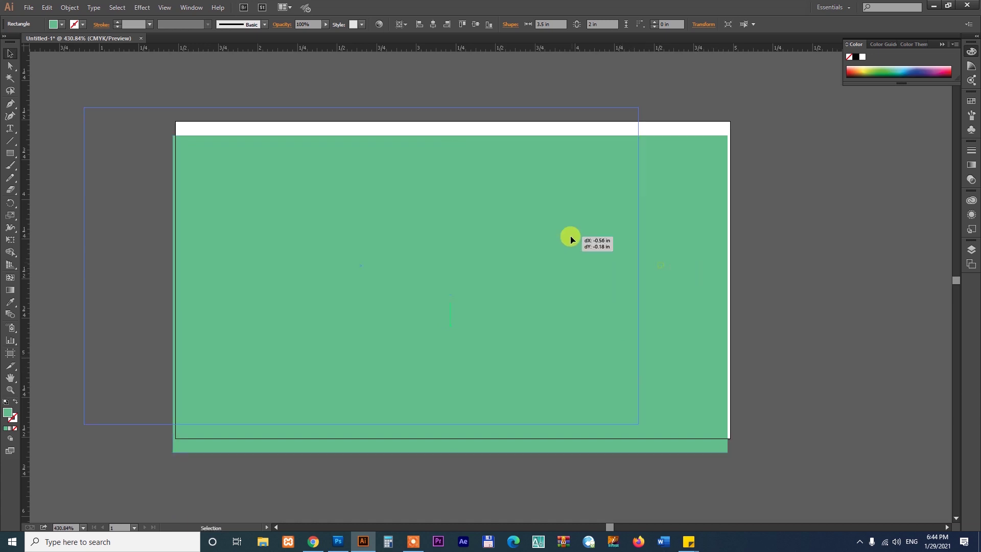
mouse_move(468, 225)
left_mouse_down()
mouse_move(544, 260)
mouse_move(541, 243)
left_mouse_up()
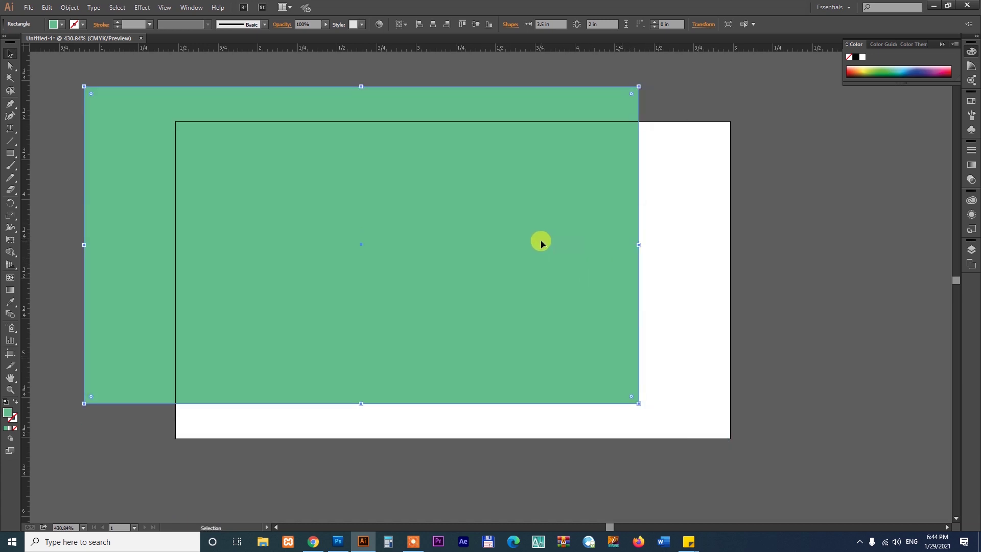
key("Delete")
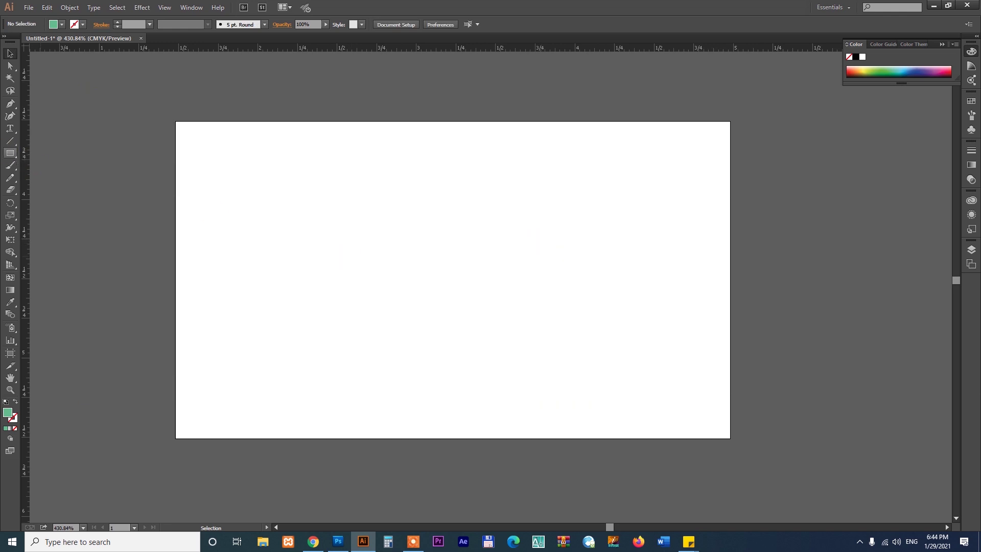
Draw a new 3.5 × 2 in rectangle and move it onto the artboard
left_click(9, 153)
left_click_drag(233, 168, 547, 376)
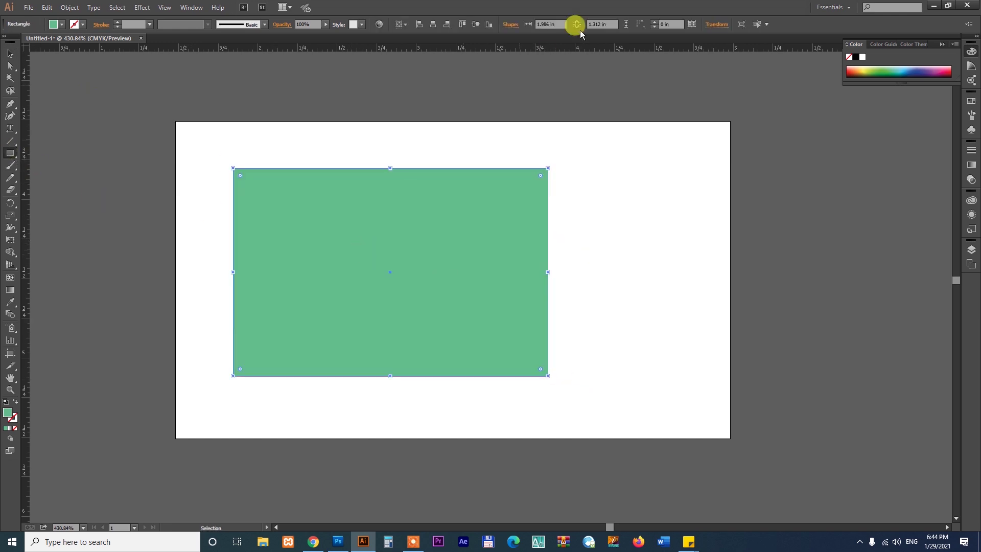
type("3.5")
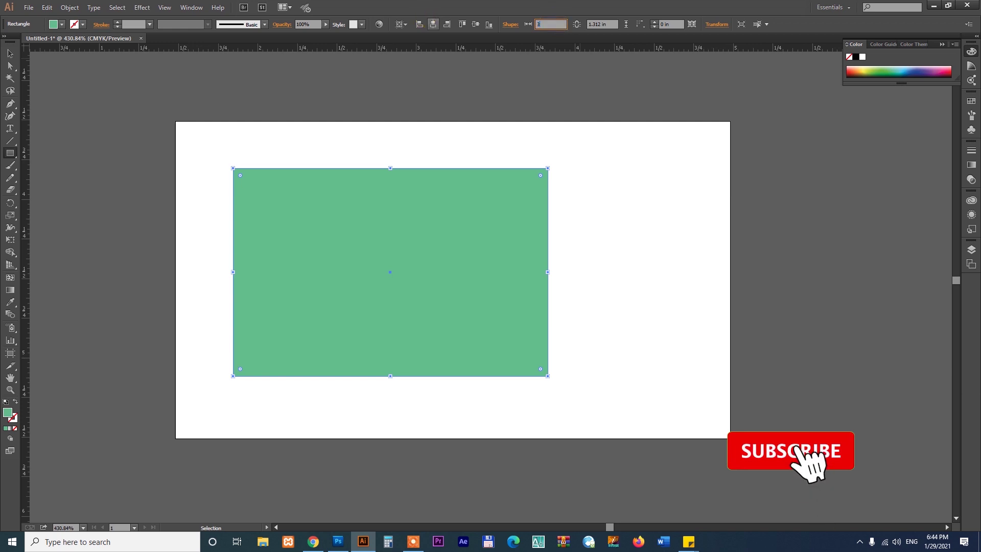
key("Tab")
type("2")
key("Return")
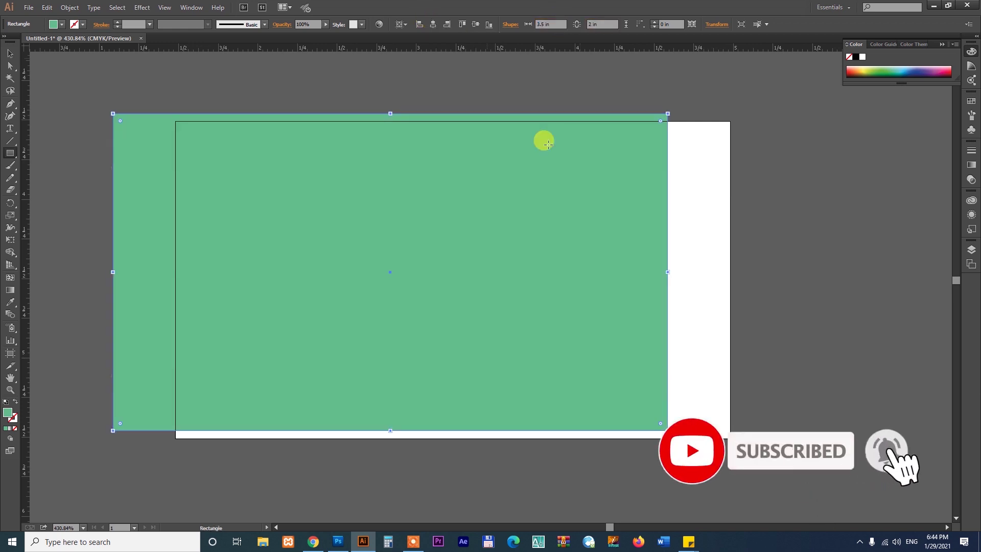
key("v")
left_click_drag(627, 210, 690, 196)
left_click(787, 237)
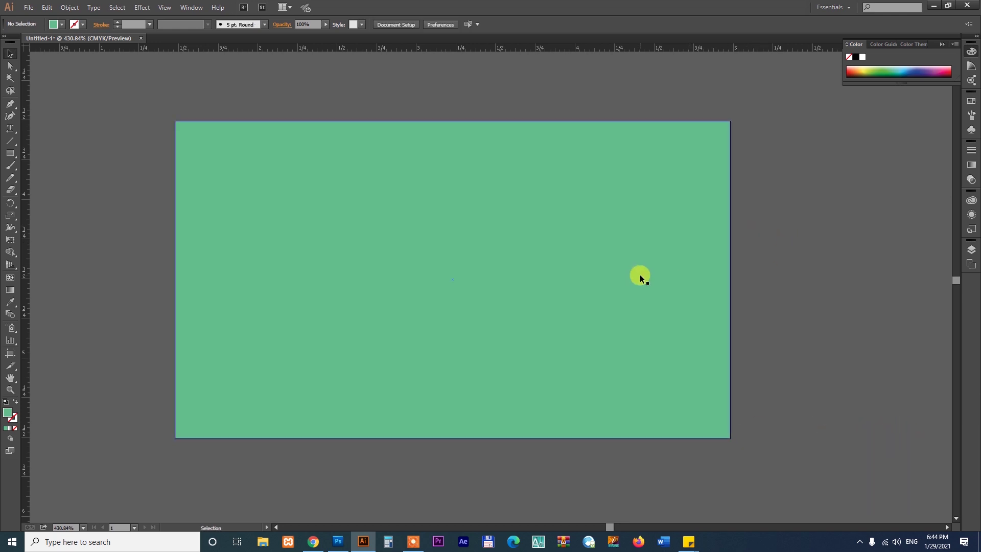
key("ctrl+minus")
key("ctrl+minus")
key("ctrl+minus")
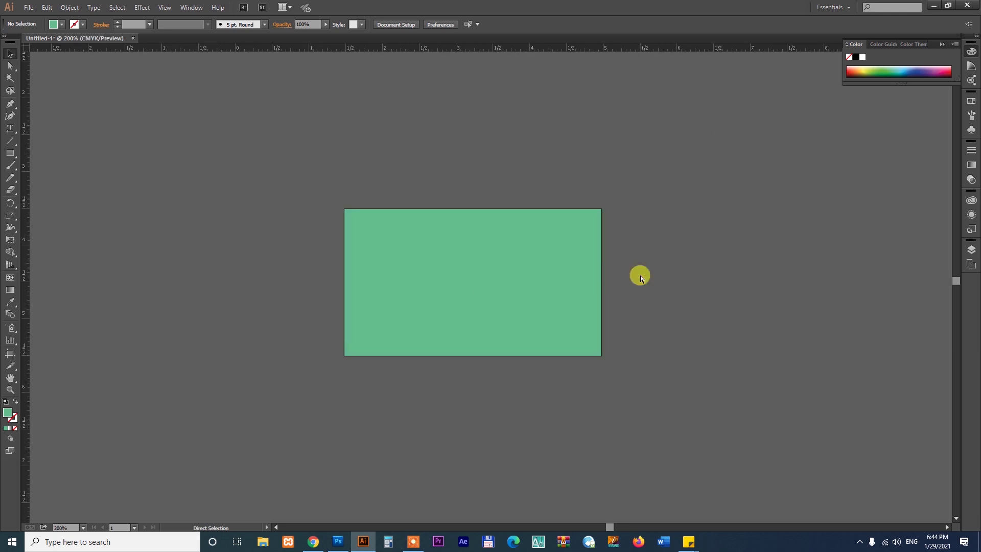
key("ctrl+plus")
key("ctrl+plus")
key("ctrl+plus")
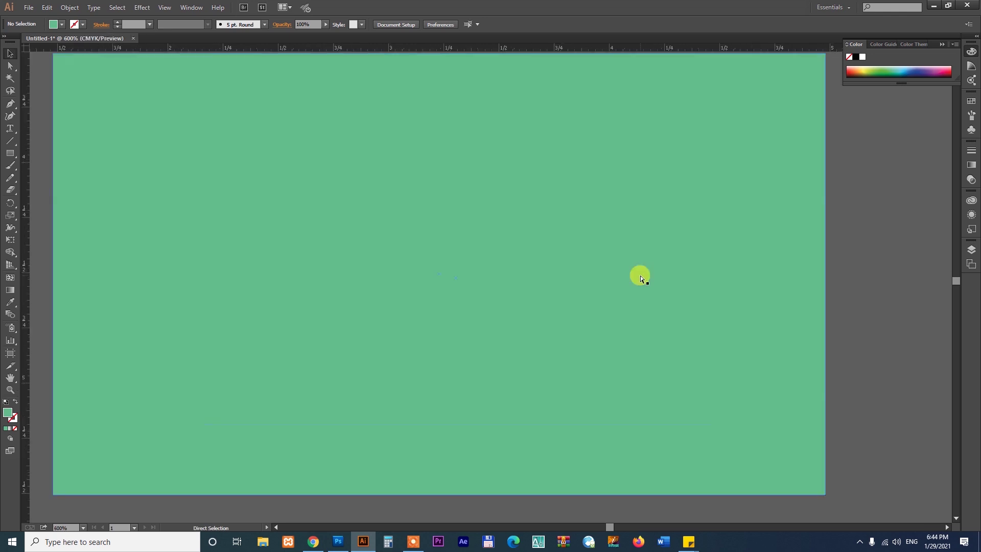
key("ctrl+minus")
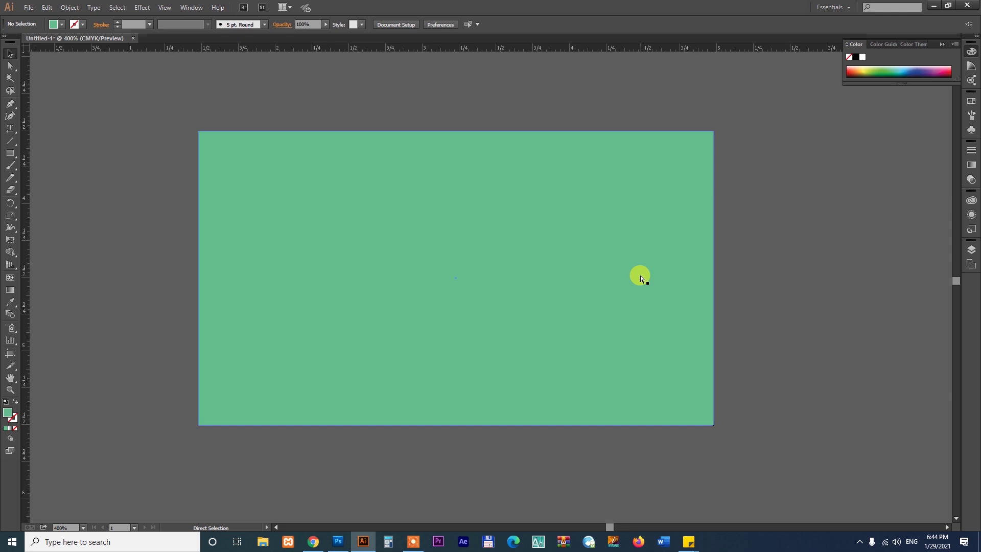
key("ctrl+minus")
key("ctrl+minus")
key("ctrl+minus")
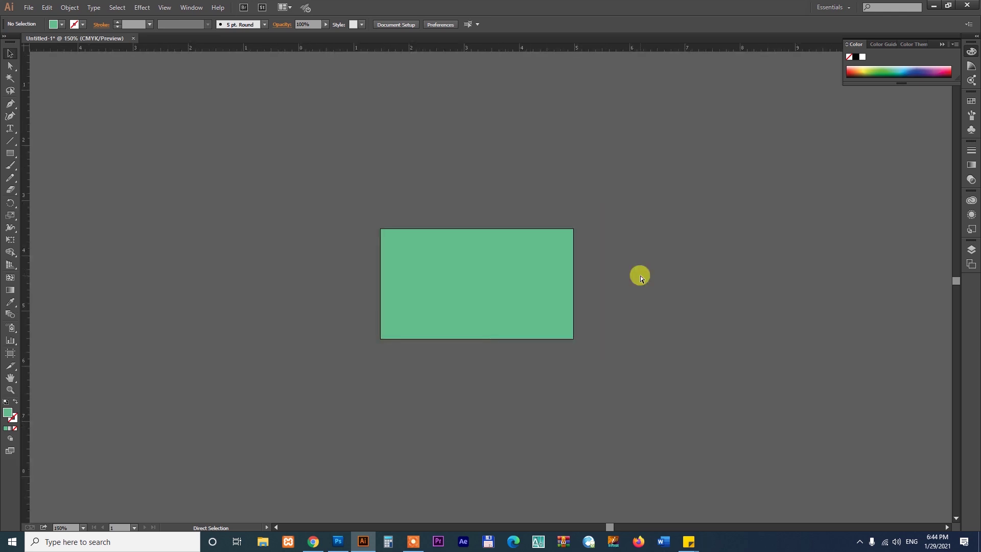
key("ctrl+plus")
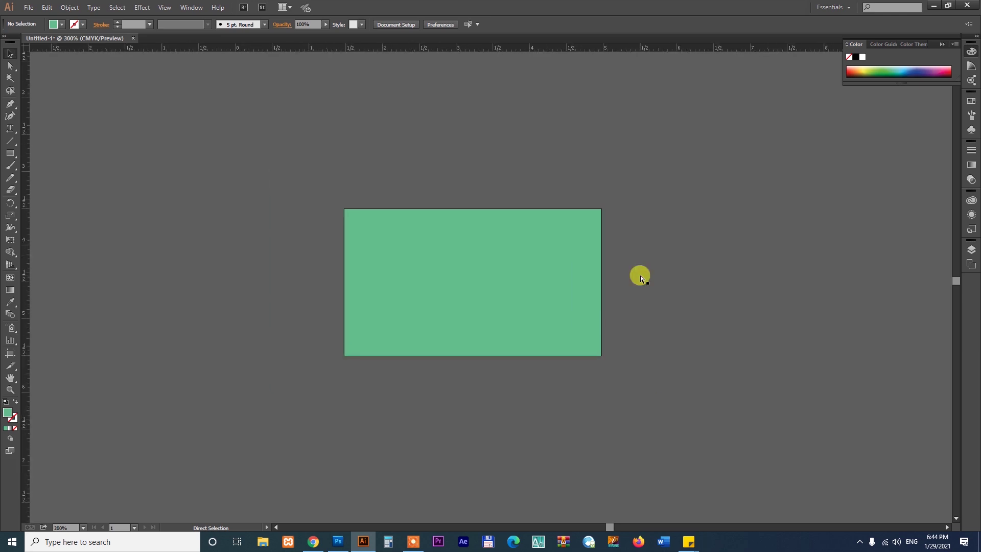
key("ctrl+plus")
key("ctrl+plus")
key("ctrl+plus")
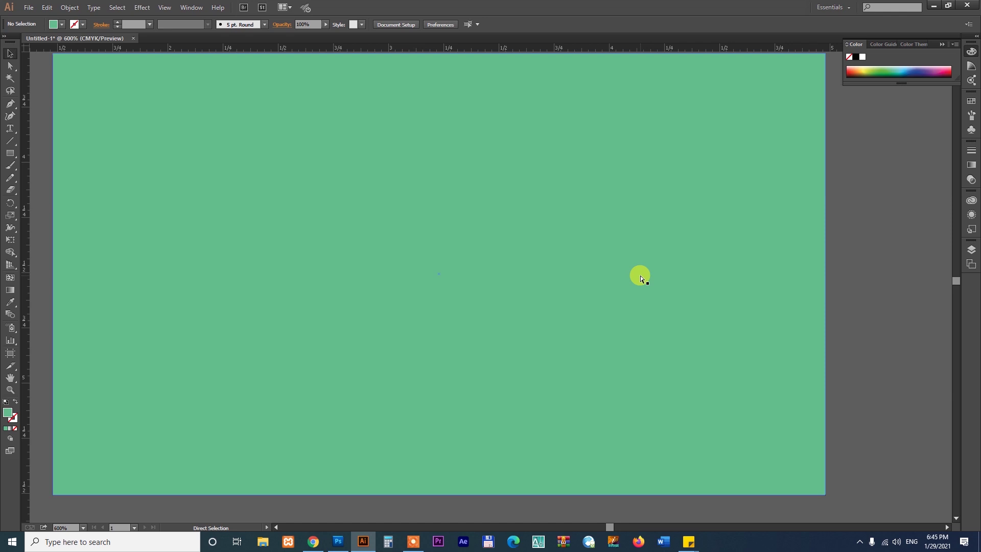
key("ctrl+minus")
key("ctrl+minus")
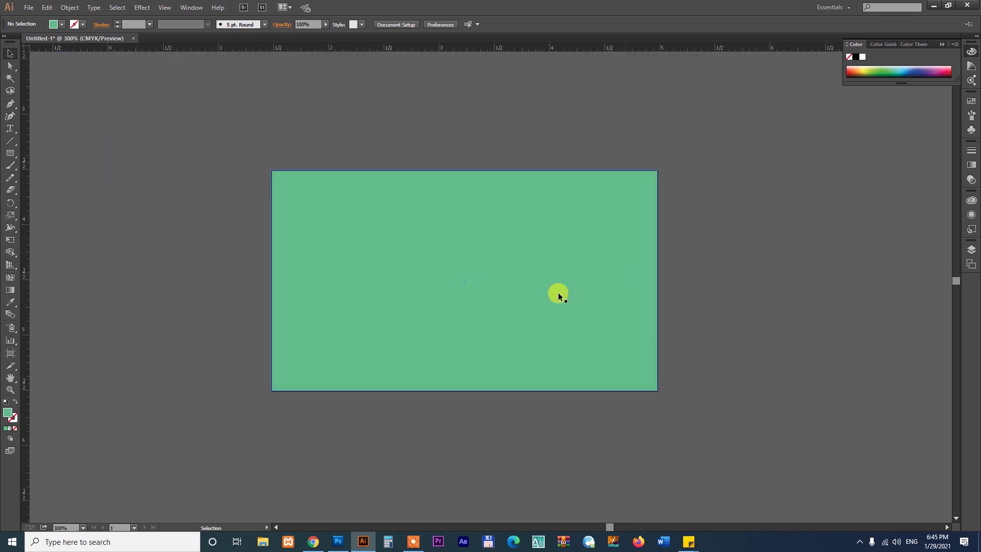
left_click(10, 379)
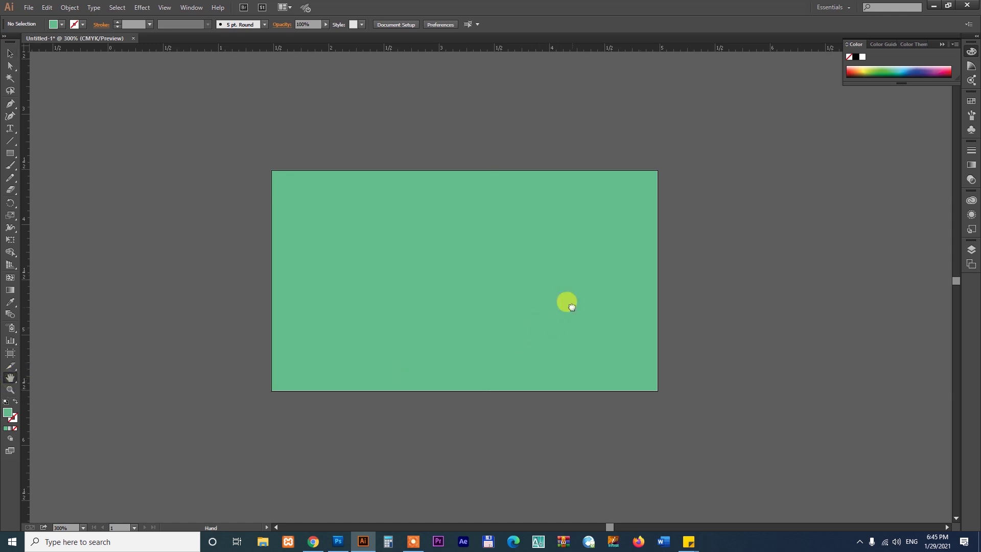
mouse_move(571, 306)
left_mouse_down()
mouse_move(346, 287)
mouse_move(565, 420)
mouse_move(694, 201)
mouse_move(415, 211)
mouse_move(402, 291)
left_mouse_up()
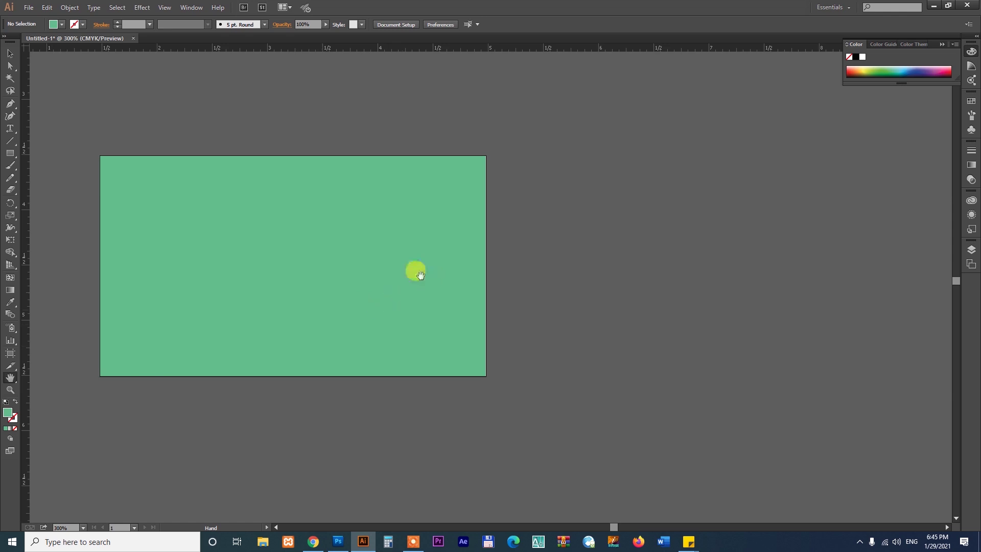
mouse_move(416, 269)
left_mouse_down()
mouse_move(508, 203)
mouse_move(715, 290)
mouse_move(347, 305)
mouse_move(392, 252)
mouse_move(401, 263)
left_mouse_up()
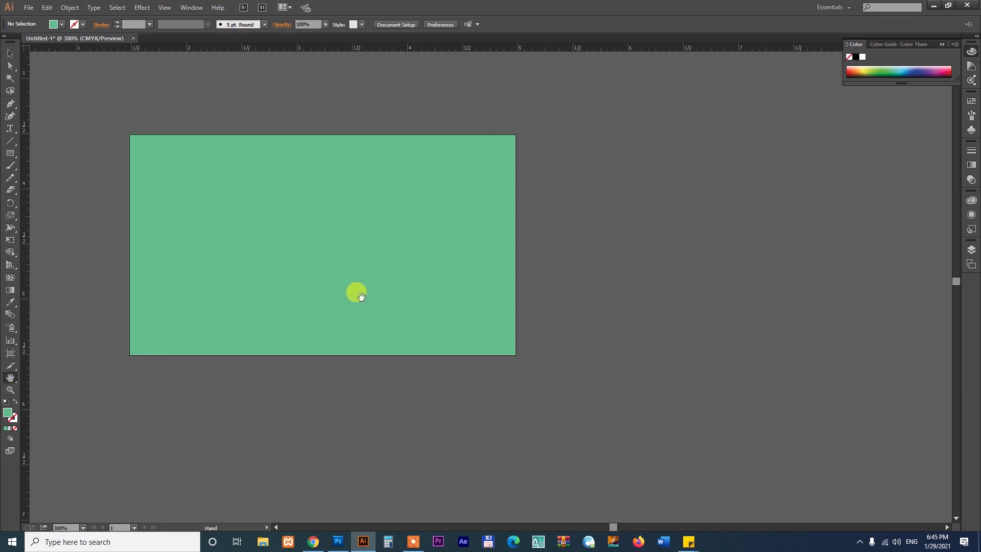
mouse_move(358, 251)
left_mouse_down()
mouse_move(490, 210)
mouse_move(659, 293)
left_mouse_up()
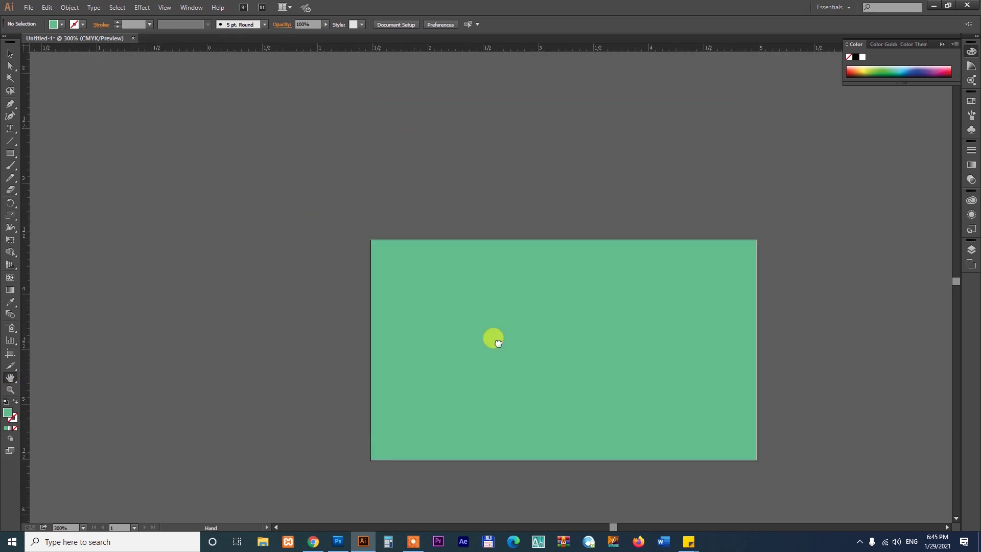
left_click_drag(493, 337, 345, 295)
left_click(10, 53)
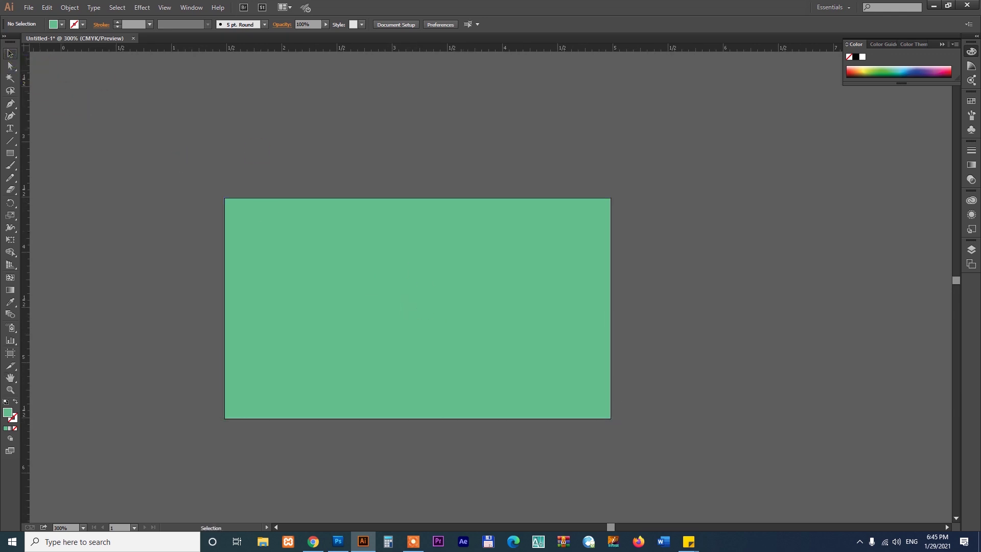
Drag the old green rectangle off the artboard and delete it
left_click_drag(480, 293, 715, 204)
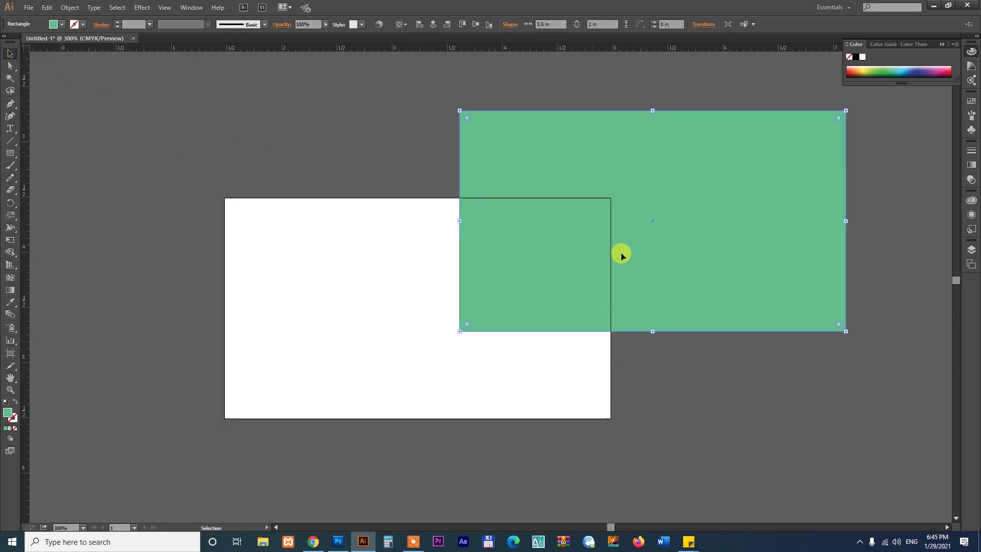
mouse_move(667, 241)
left_mouse_down()
mouse_move(565, 219)
mouse_move(537, 324)
mouse_move(786, 264)
mouse_move(620, 189)
mouse_move(533, 226)
mouse_move(542, 241)
left_mouse_up()
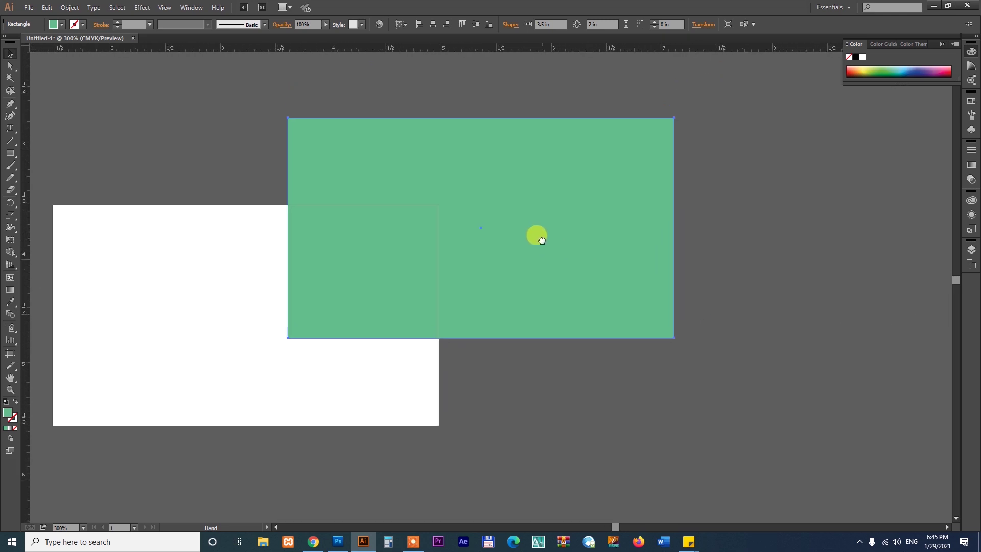
key("space")
mouse_move(522, 263)
left_mouse_down()
mouse_move(624, 175)
mouse_move(764, 193)
left_mouse_up()
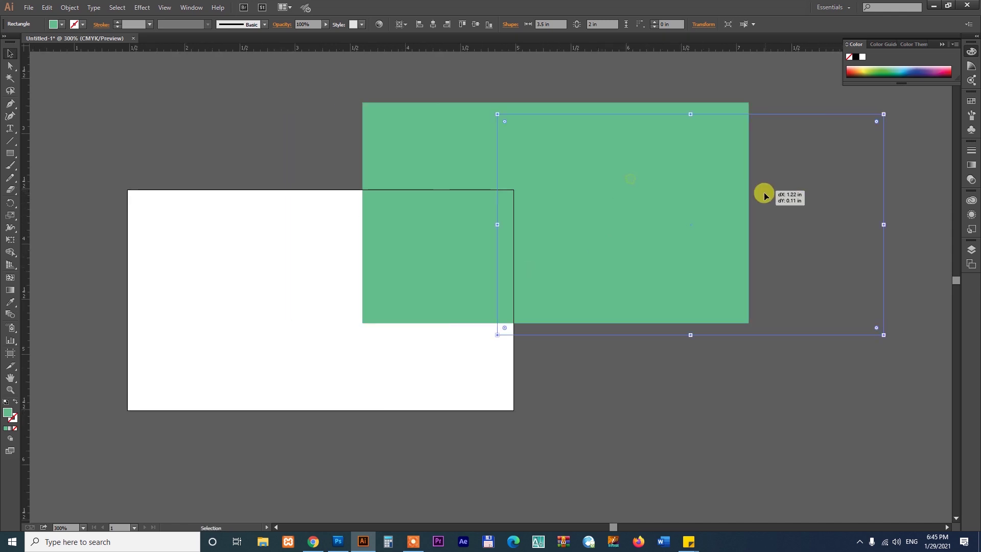
key("Delete")
Draw a new 3.5 × 2 in rectangle right of the artboard and expand the colour spectrum
left_click(9, 153)
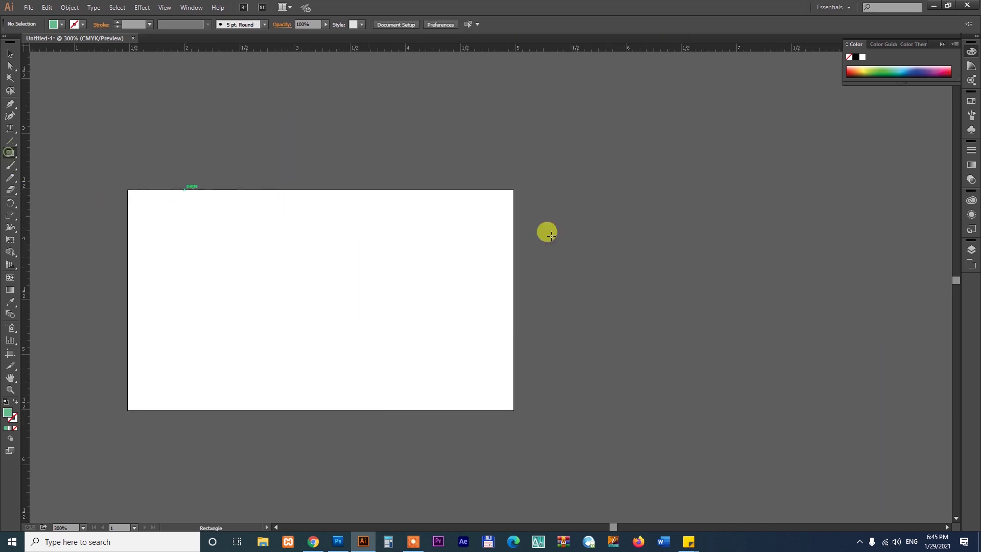
left_click_drag(550, 143, 863, 354)
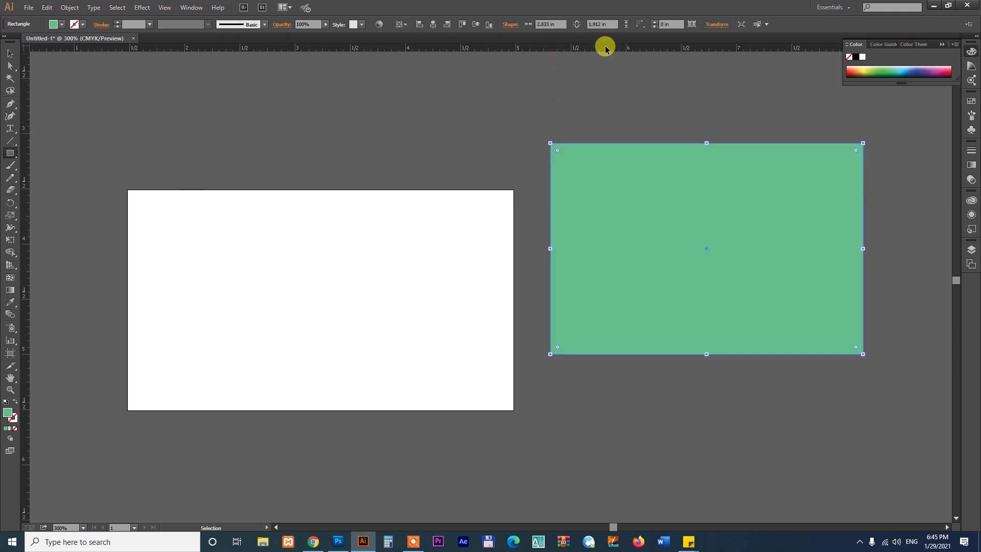
double_click(557, 22)
type("3.5")
key("Tab")
type("2")
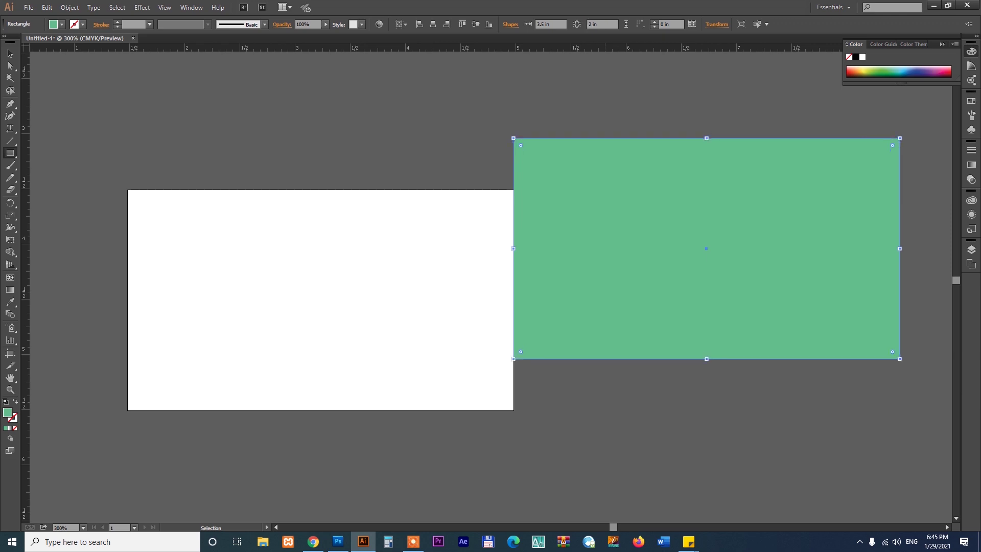
key("Return")
left_click(9, 53)
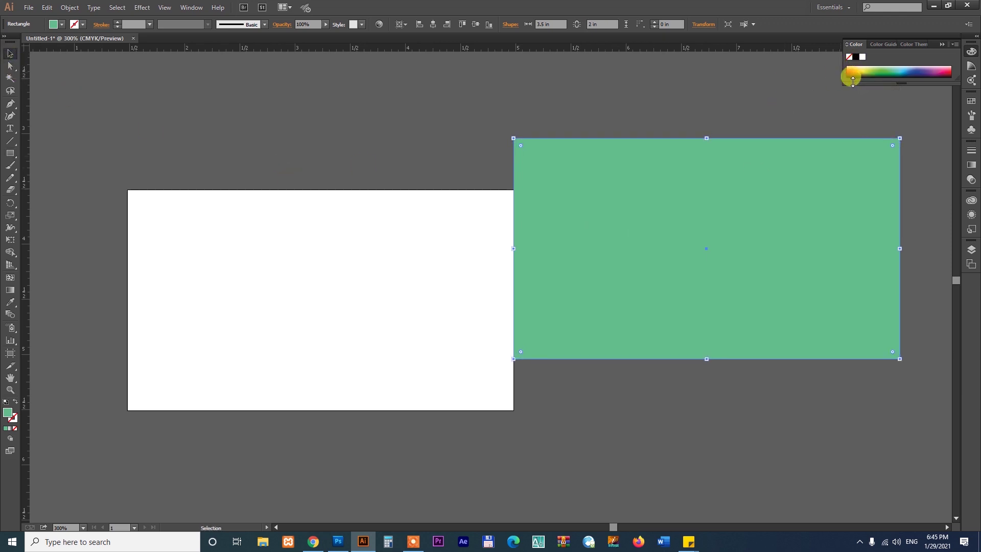
left_click_drag(850, 77, 849, 120)
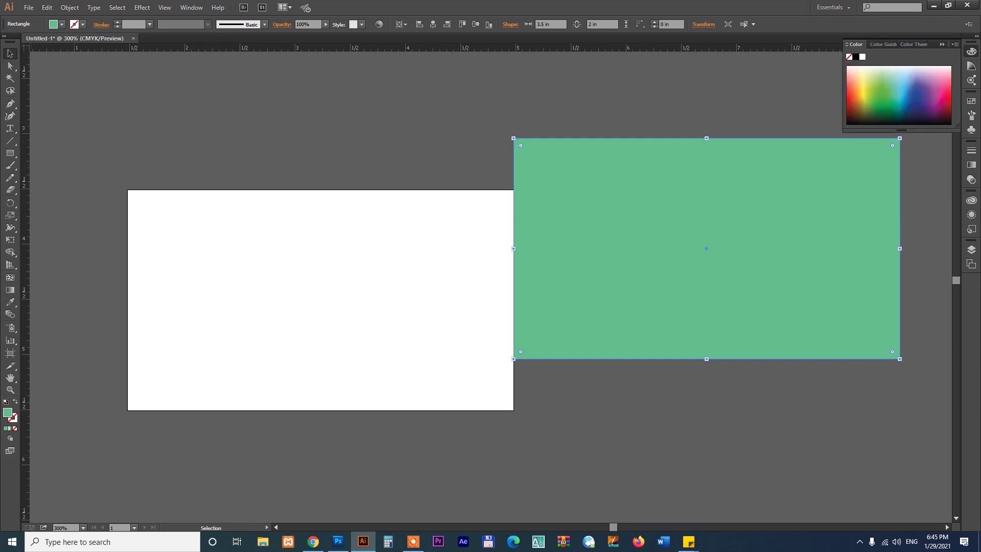
Fill the rectangle pure red and drag it onto the artboard to cover the card
double_click(7, 412)
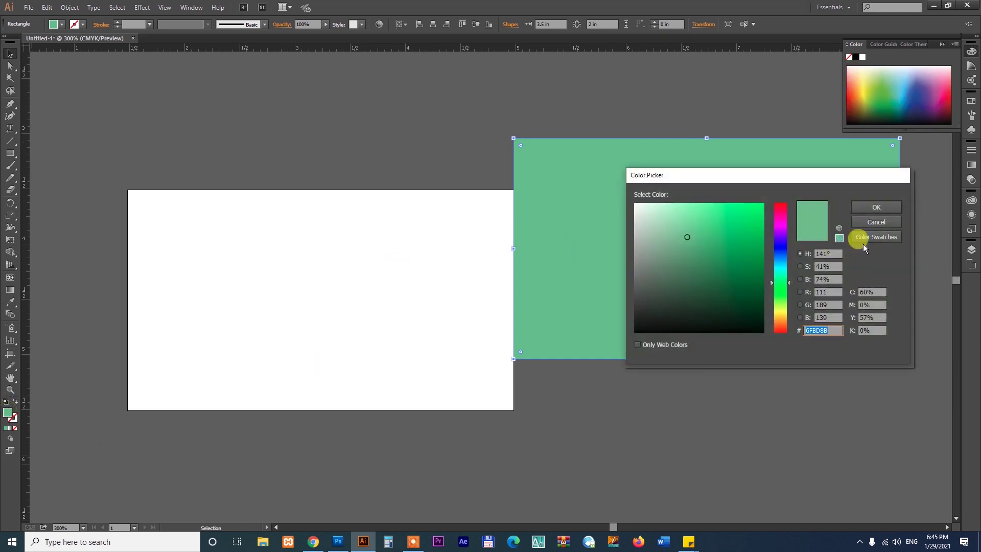
left_click_drag(781, 213, 764, 207)
left_click(763, 203)
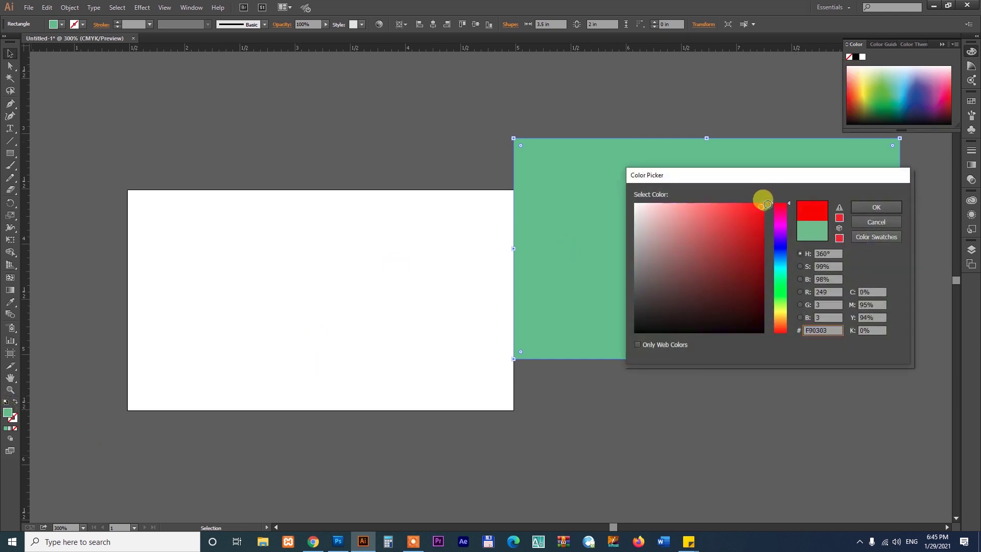
left_click(876, 207)
mouse_move(816, 194)
left_mouse_down()
mouse_move(440, 254)
mouse_move(436, 247)
left_mouse_up()
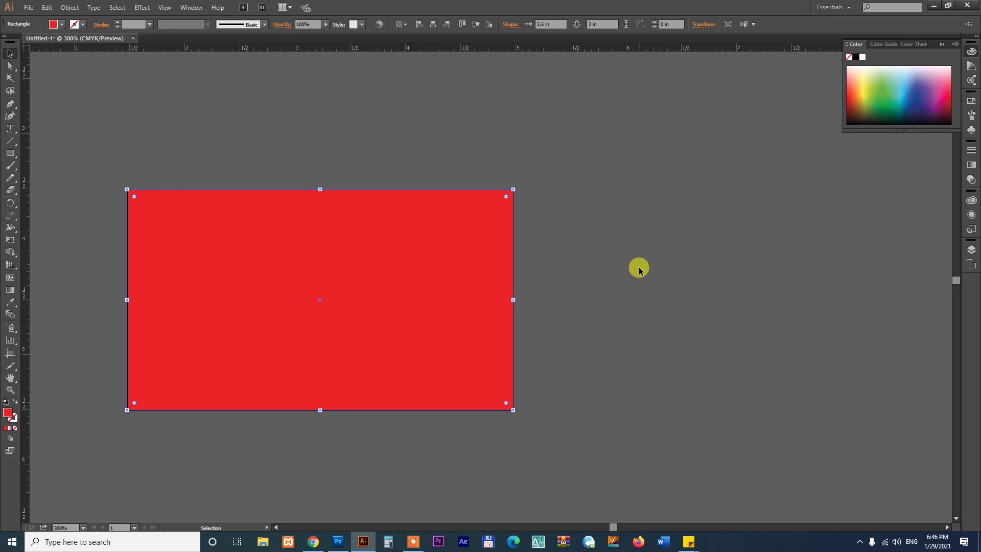
left_click(638, 275)
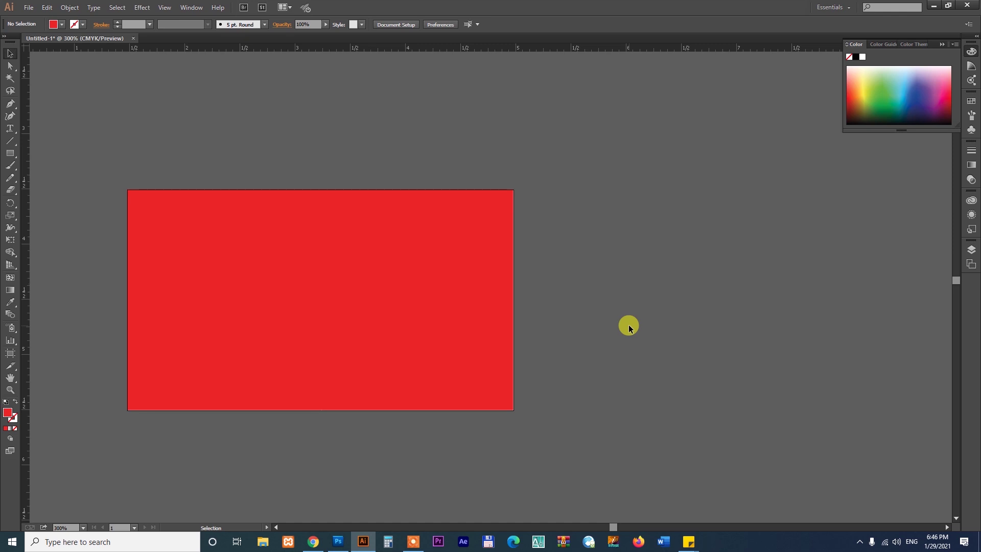
Switch to Chrome and show the Sargodha Training Institute YouTube channel tab
left_click(314, 540)
left_click(184, 9)
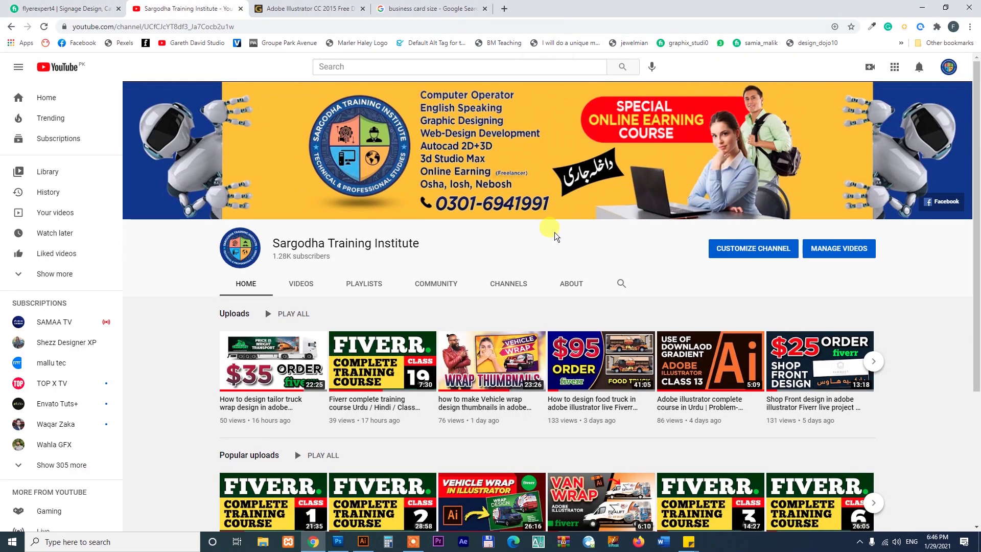